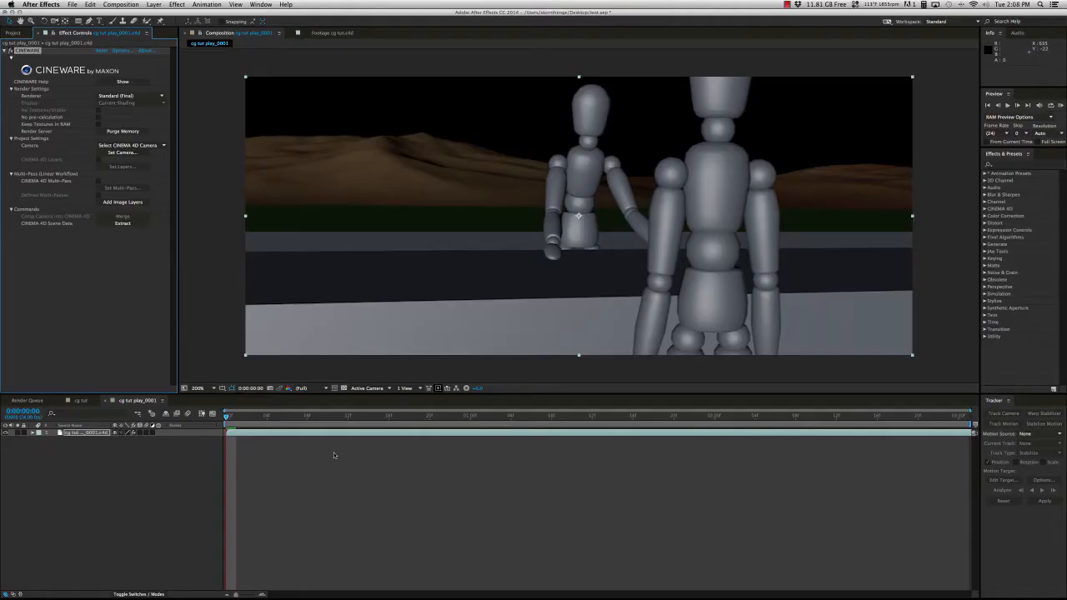
- Set the CINEWARE effect's CINEMA 4D camera to Camera.1
{"action": "left_click", "coordinate": [333, 455]}
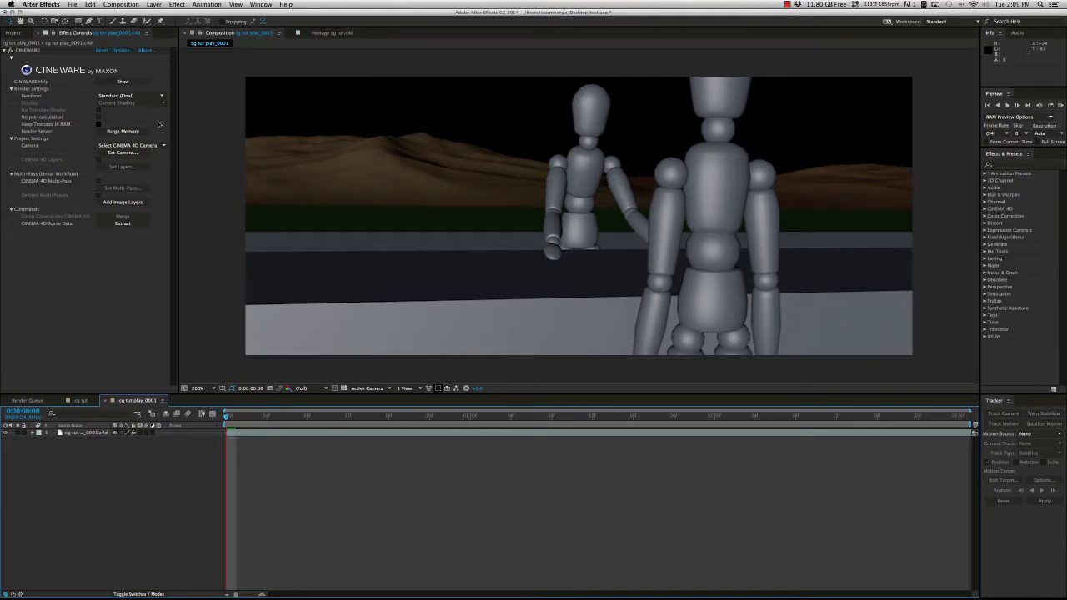
{"action": "left_click", "coordinate": [123, 131]}
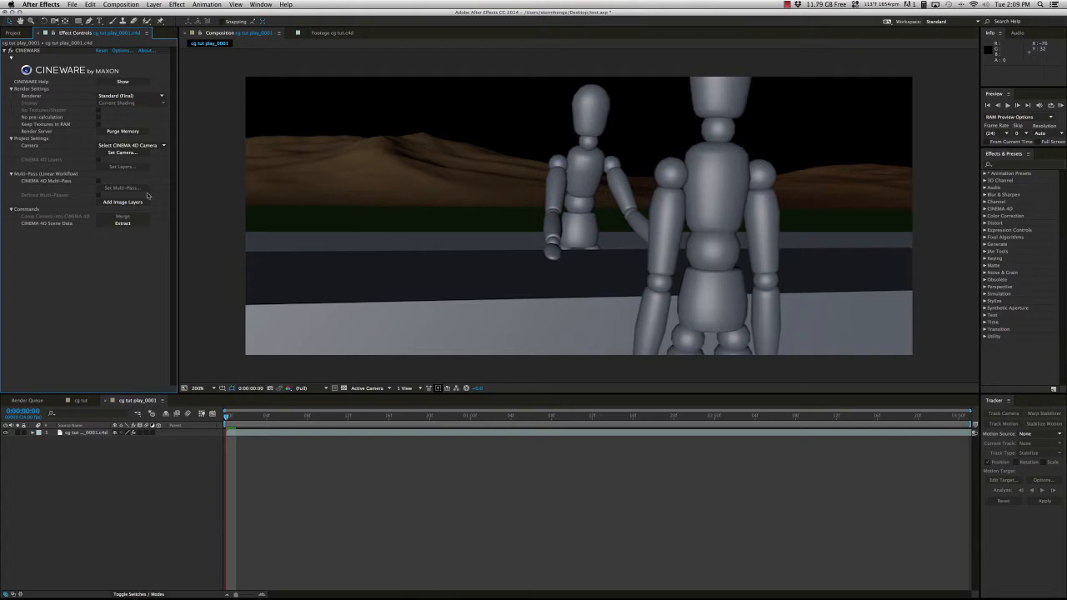
{"action": "left_click", "coordinate": [142, 134]}
{"action": "left_click", "coordinate": [125, 153]}
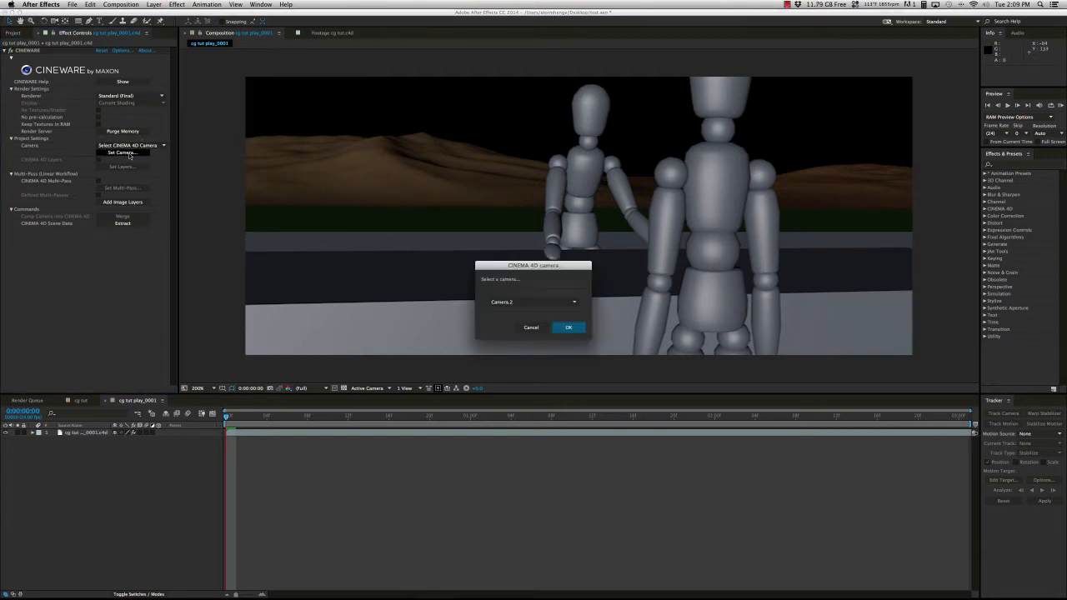
{"action": "left_click", "coordinate": [534, 302]}
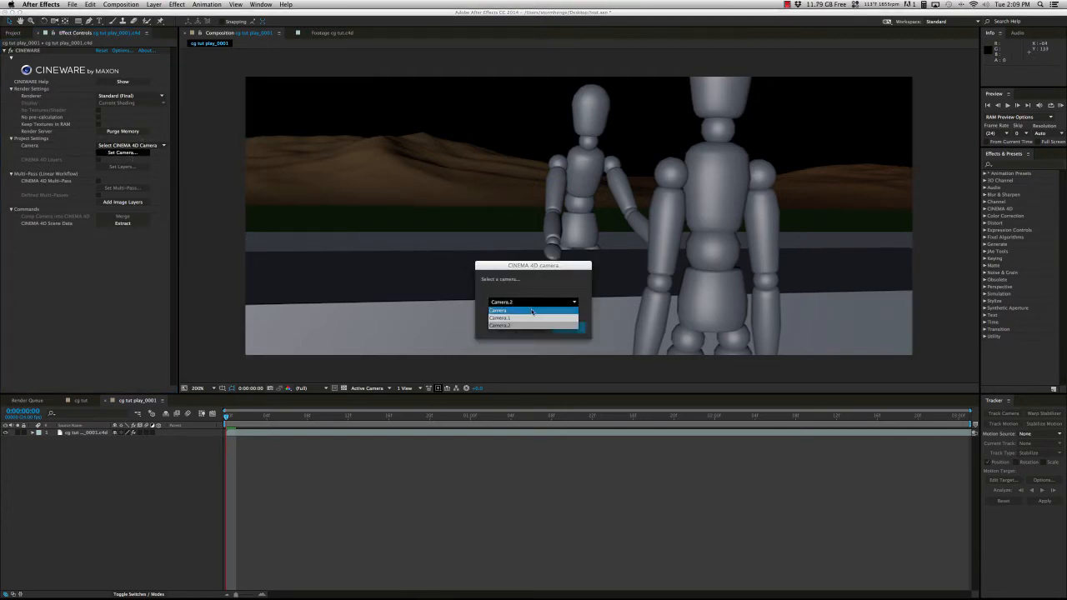
{"action": "left_click", "coordinate": [522, 317]}
{"action": "left_click", "coordinate": [569, 327]}
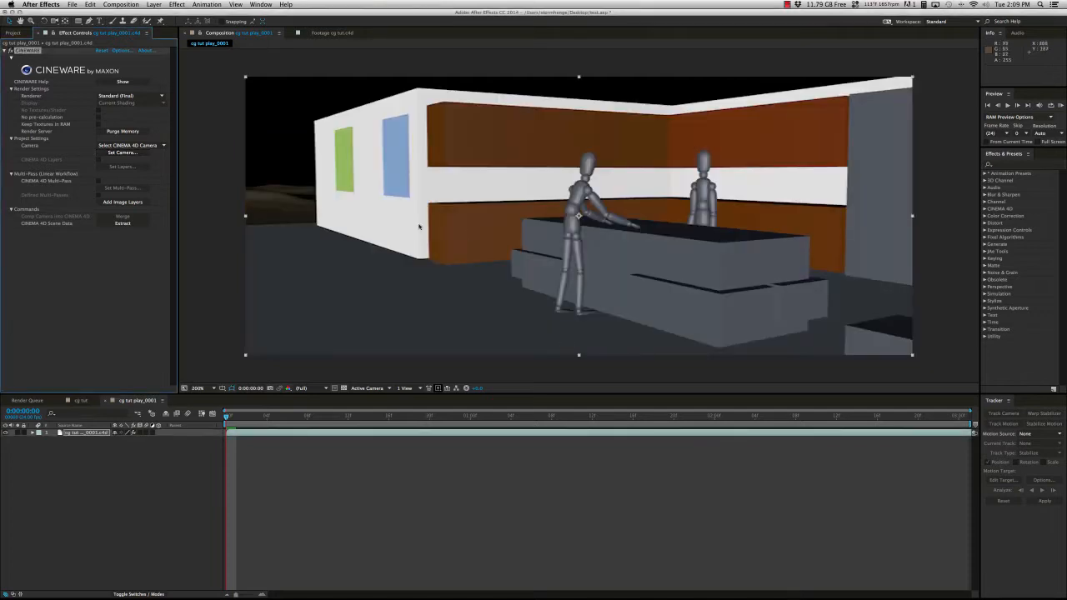
- Change the CINEWARE effect's CINEMA 4D camera to the one named Camera
{"action": "left_click", "coordinate": [123, 152]}
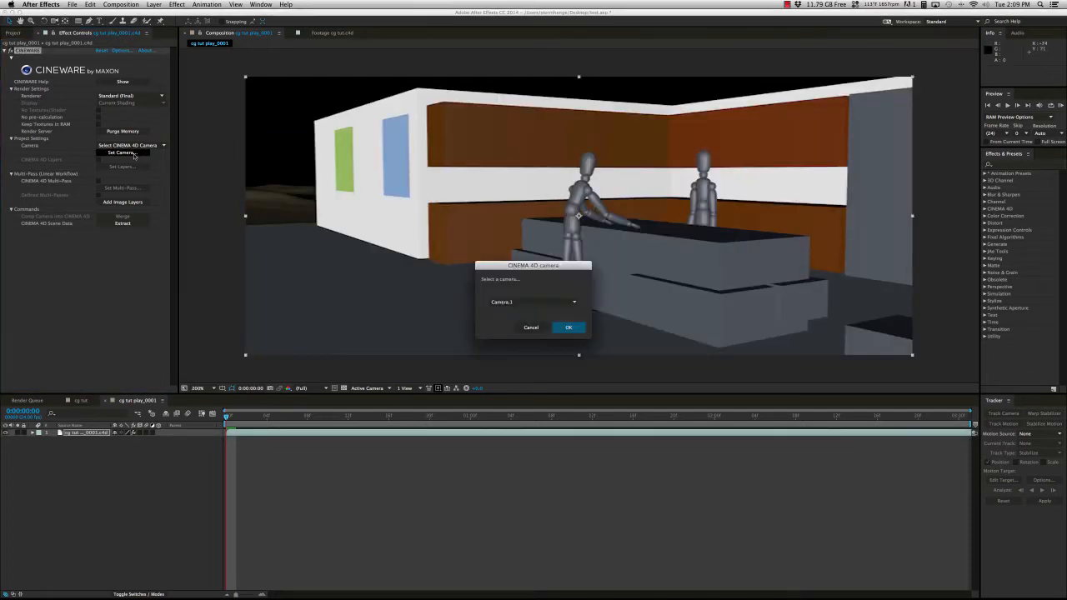
{"action": "left_click", "coordinate": [542, 300]}
{"action": "left_click", "coordinate": [540, 312]}
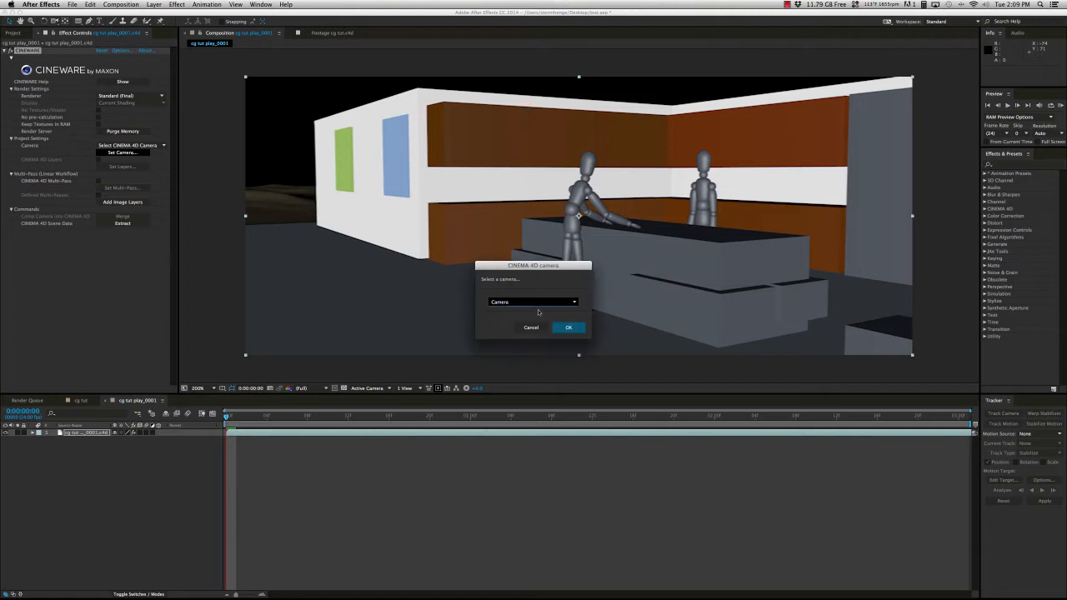
{"action": "left_click", "coordinate": [570, 326]}
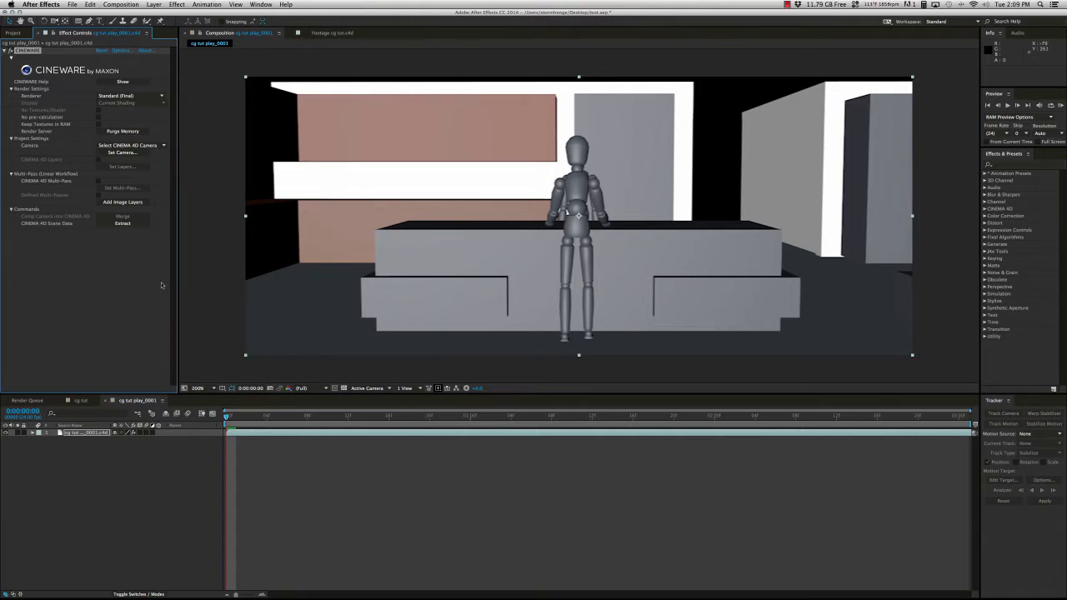
- Show the project's items and view the options for creating a new CINEMA 4D file or importing footage
{"action": "left_click", "coordinate": [13, 33]}
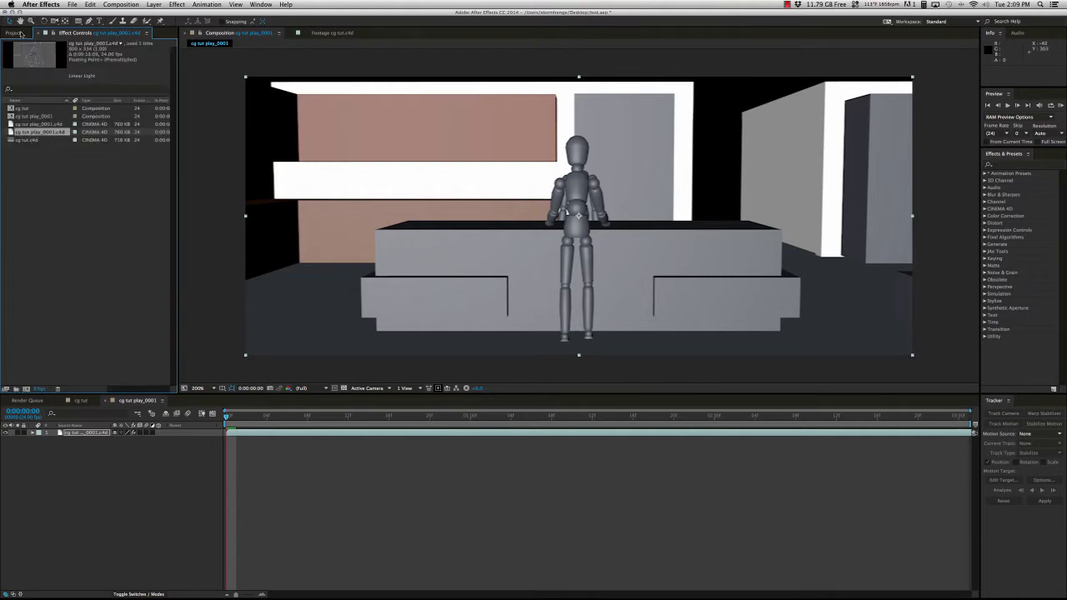
{"action": "left_click", "coordinate": [46, 204]}
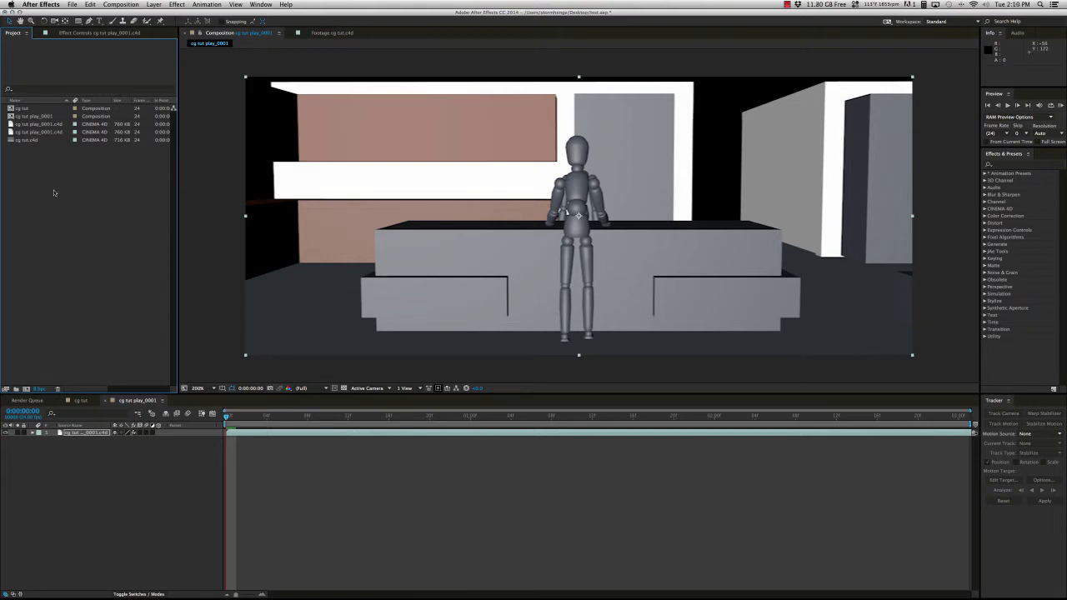
{"action": "right_click", "coordinate": [50, 173]}
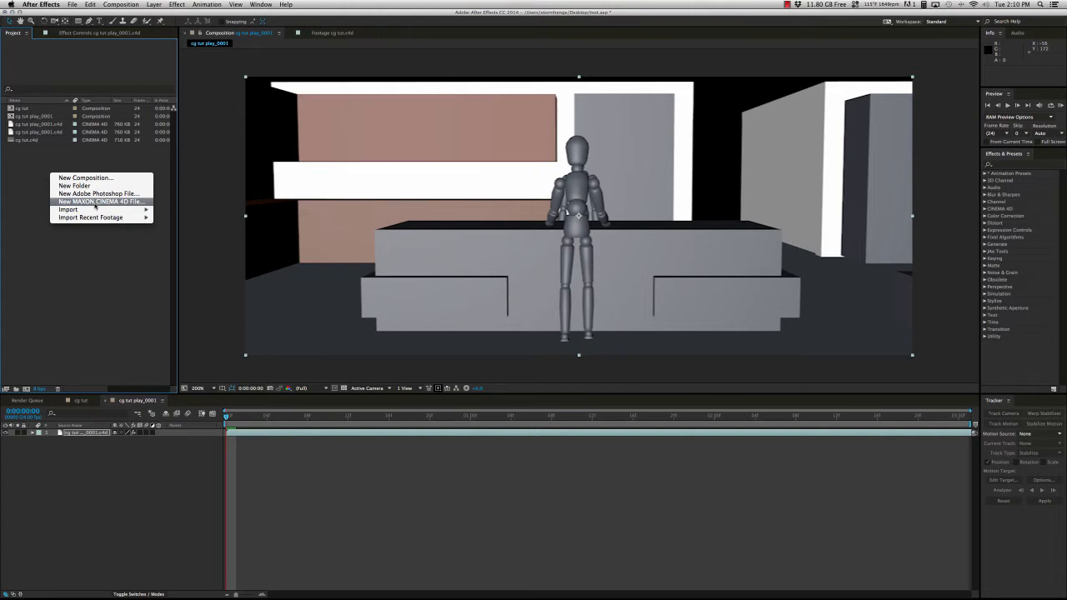
{"action": "left_click", "coordinate": [71, 253]}
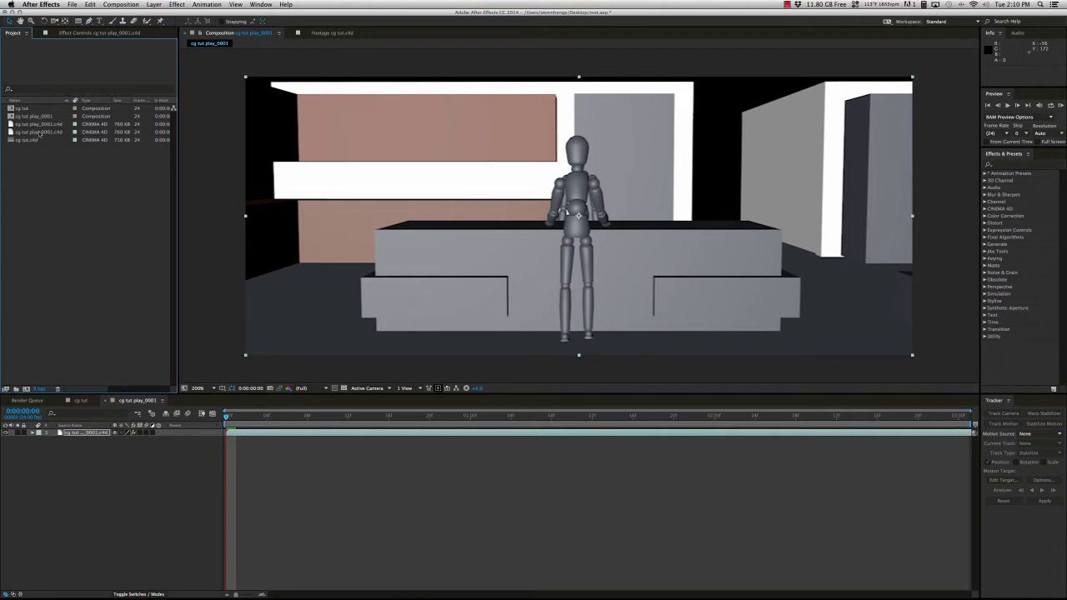
{"action": "right_click", "coordinate": [47, 171]}
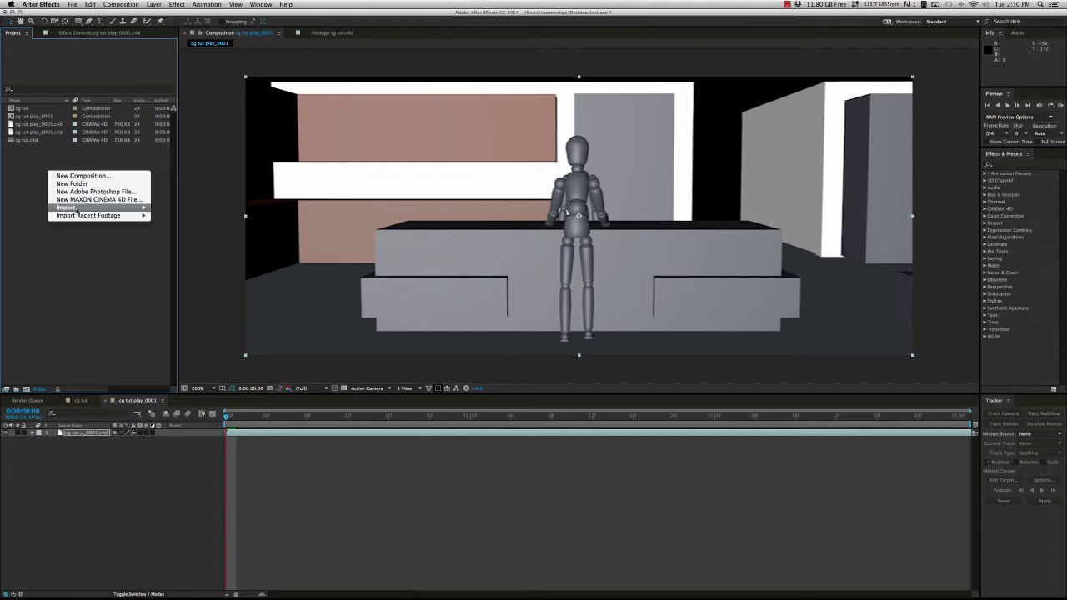
{"action": "left_click", "coordinate": [27, 164]}
- Select the second cg tut play_0001.c4d item in the project and switch to CINEMA 4D Lite to edit its original scene
{"action": "left_click", "coordinate": [40, 133]}
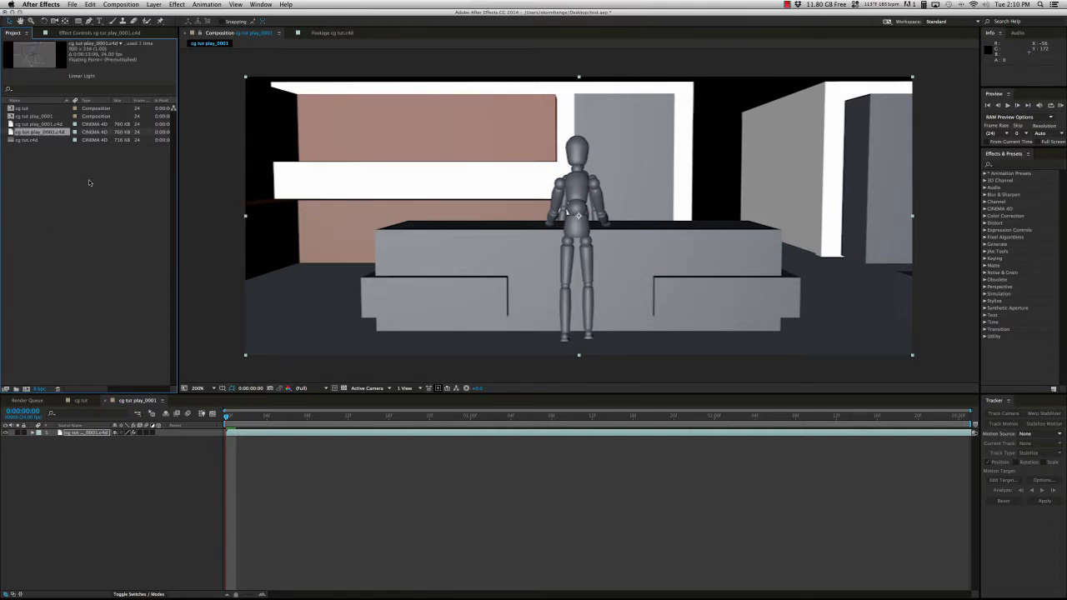
{"action": "left_click", "coordinate": [90, 5]}
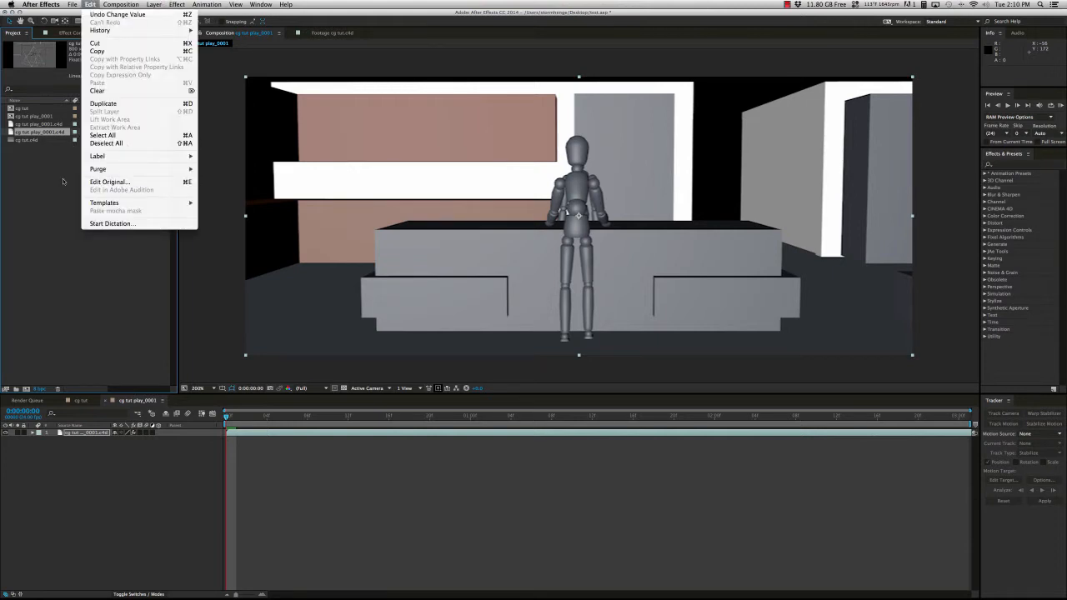
{"action": "key", "text": "super+Tab"}
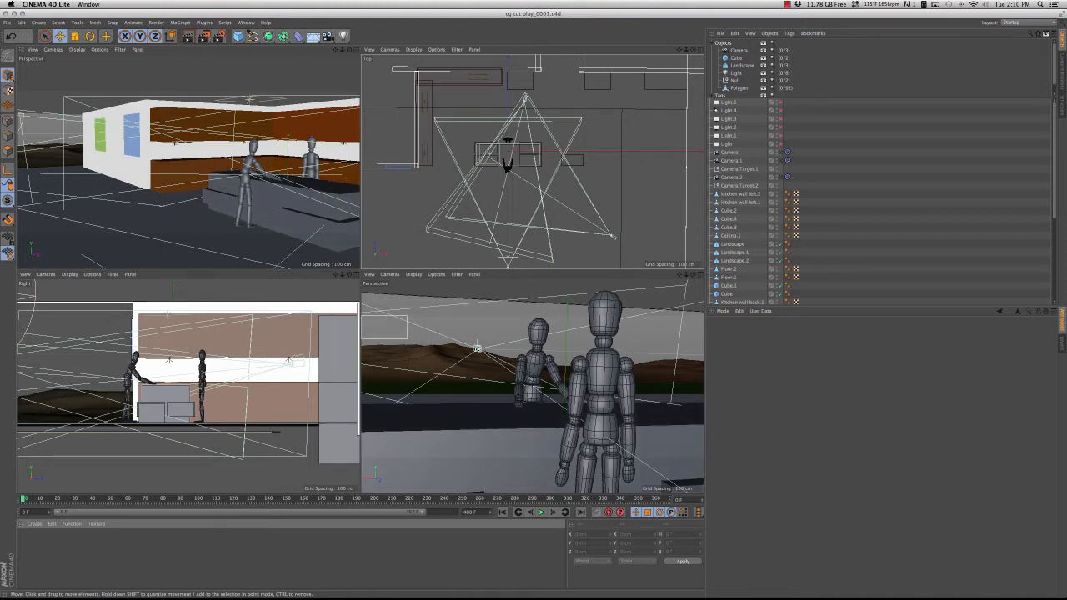
{"action": "left_click_drag", "start_coordinate": [363, 315], "coordinate": [706, 458]}
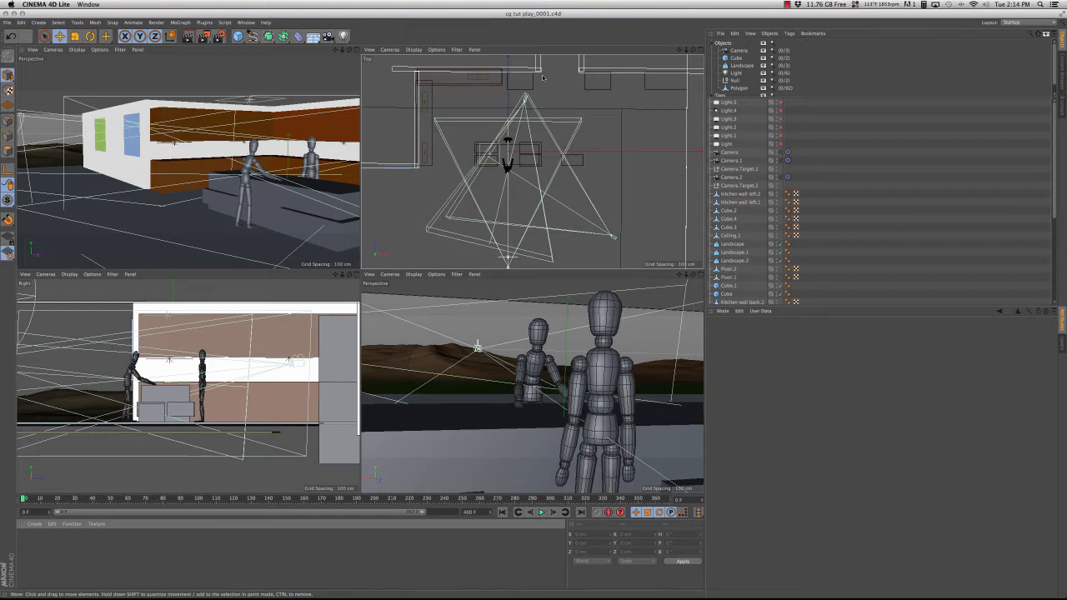
- Select Camera.1 in the top view and raise it in the side view to a Y position of about 271 cm
{"action": "left_click", "coordinate": [526, 98]}
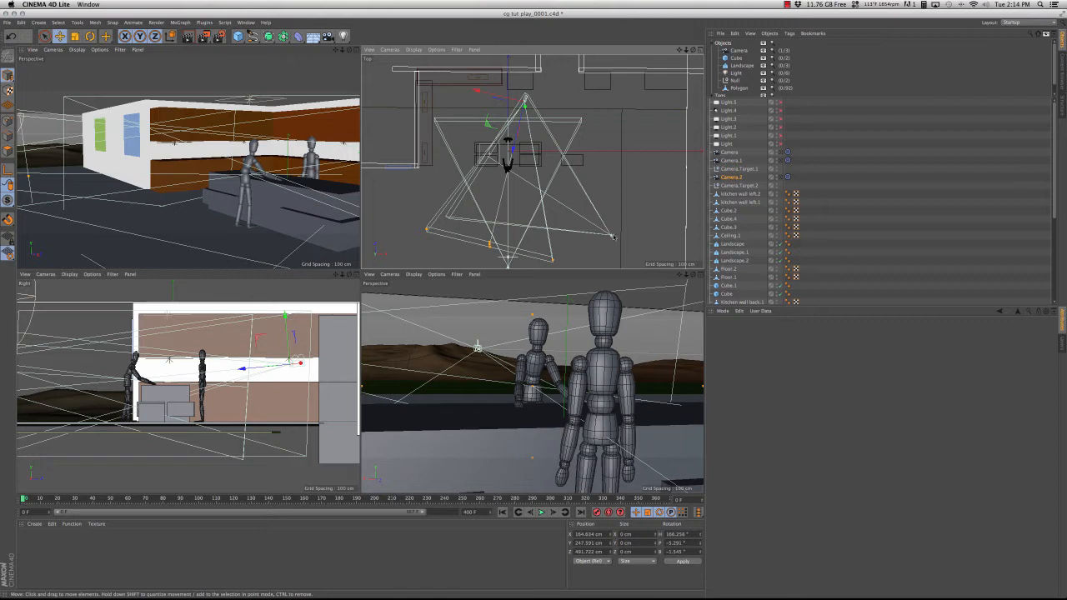
{"action": "left_click", "coordinate": [615, 239]}
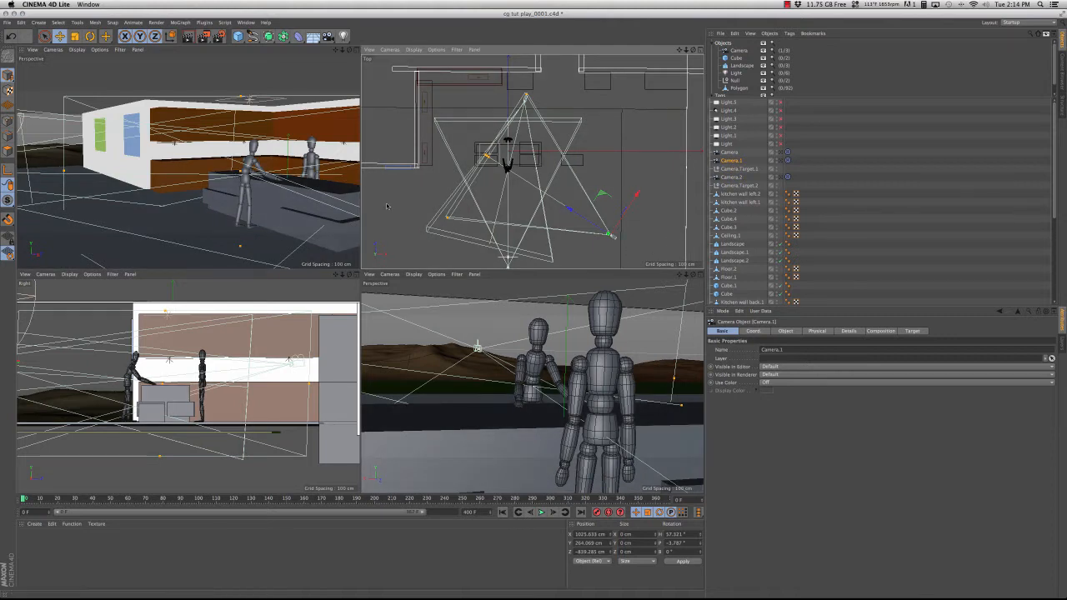
{"action": "scroll", "coordinate": [215, 326], "scroll_direction": "down", "scroll_amount": 4}
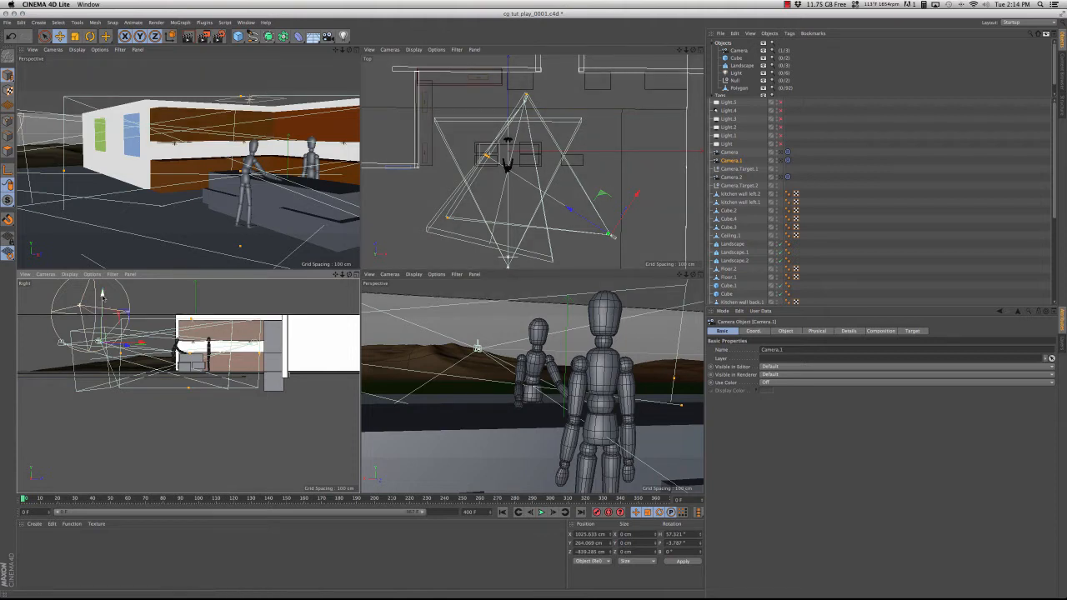
{"action": "left_click_drag", "start_coordinate": [103, 294], "coordinate": [103, 287]}
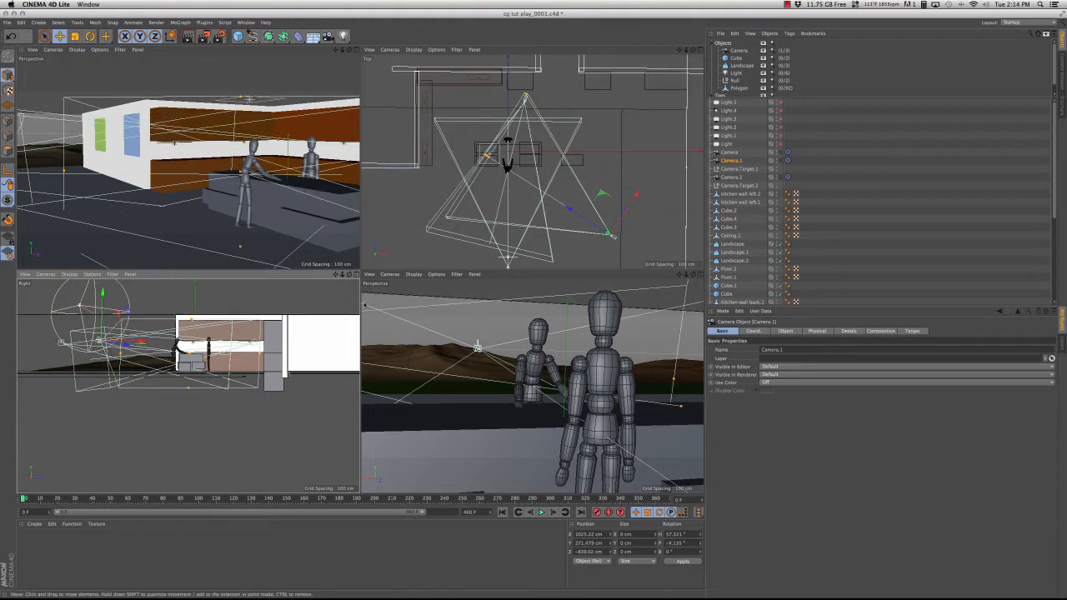
- Make the perspective viewport that looks through Camera.2 use Camera.1 instead
{"action": "left_click", "coordinate": [389, 274]}
{"action": "mouse_move", "coordinate": [412, 298]}
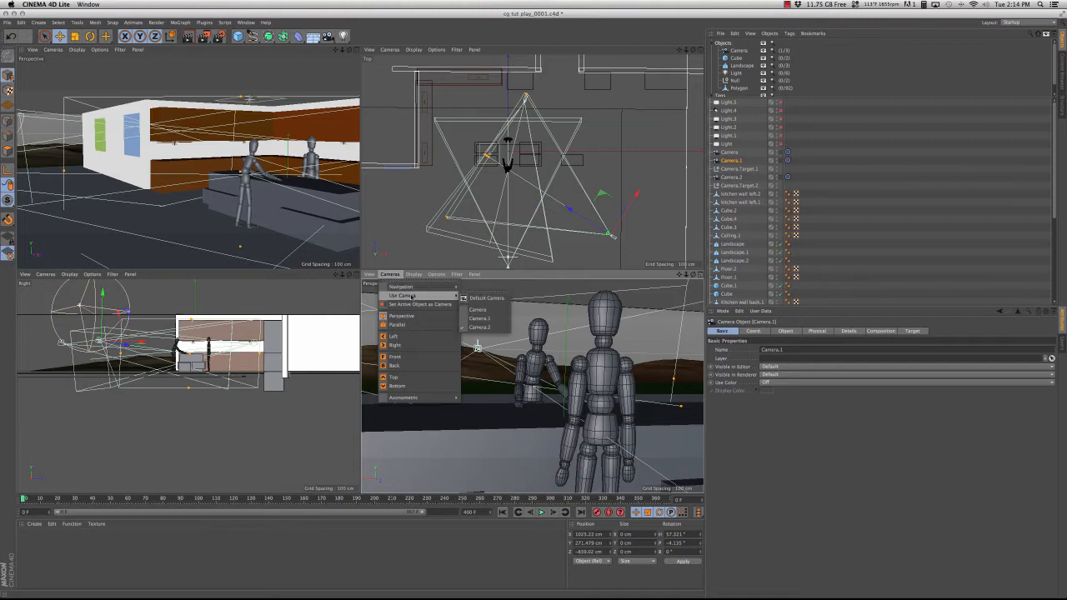
{"action": "left_click", "coordinate": [482, 318]}
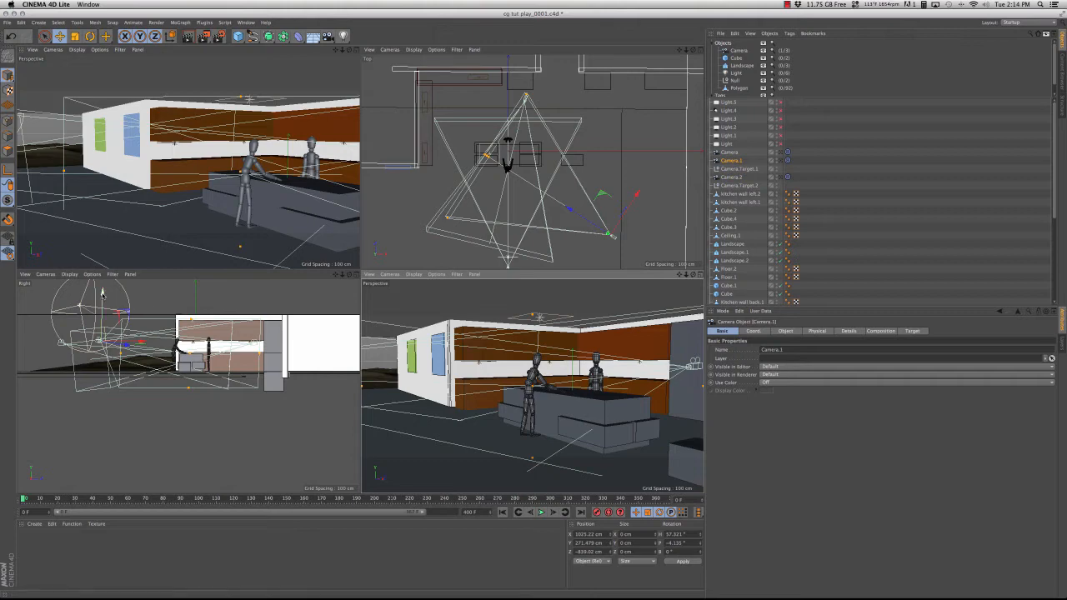
- Adjust Camera.1's height and move it closer to the counter, to about X 973, Y 289, Z -805 cm
{"action": "left_click_drag", "start_coordinate": [102, 294], "coordinate": [104, 276]}
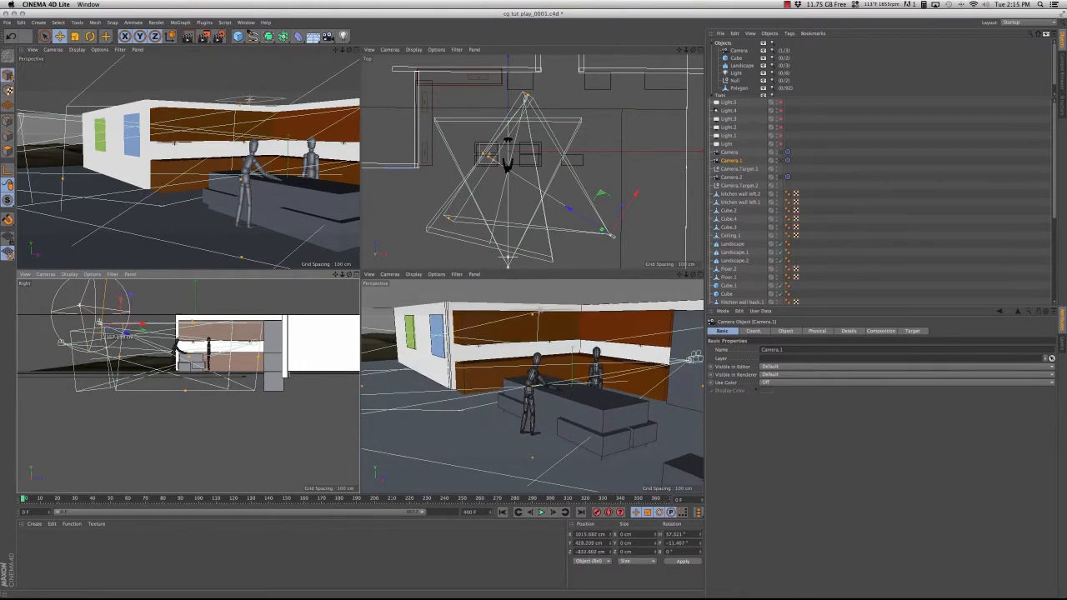
{"action": "left_click_drag", "start_coordinate": [107, 333], "coordinate": [107, 336]}
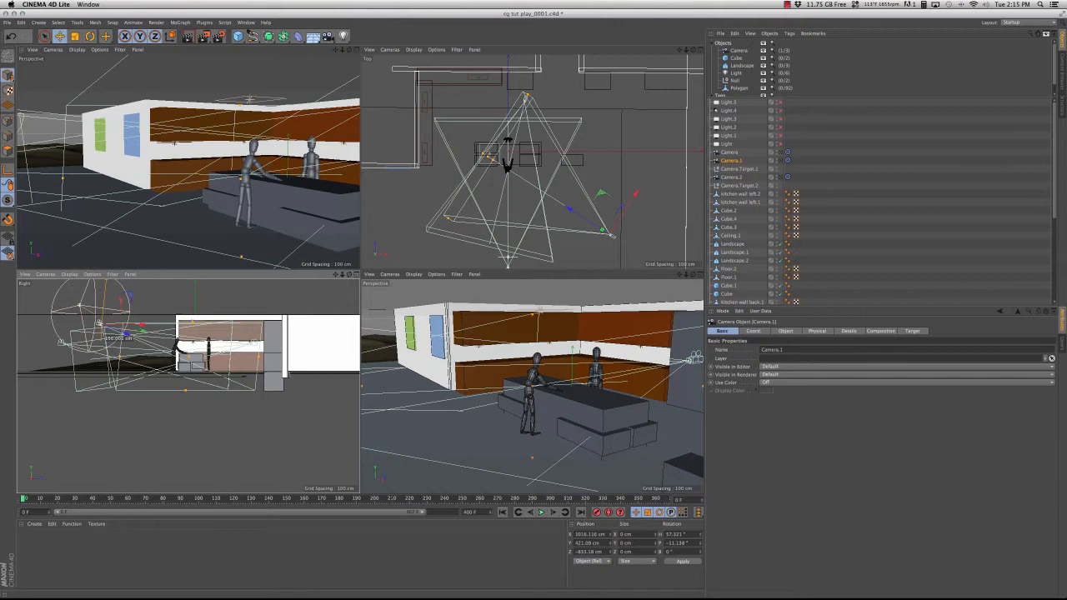
{"action": "mouse_move", "coordinate": [105, 278]}
{"action": "left_mouse_down"}
{"action": "mouse_move", "coordinate": [104, 312]}
{"action": "mouse_move", "coordinate": [104, 292]}
{"action": "left_mouse_up"}
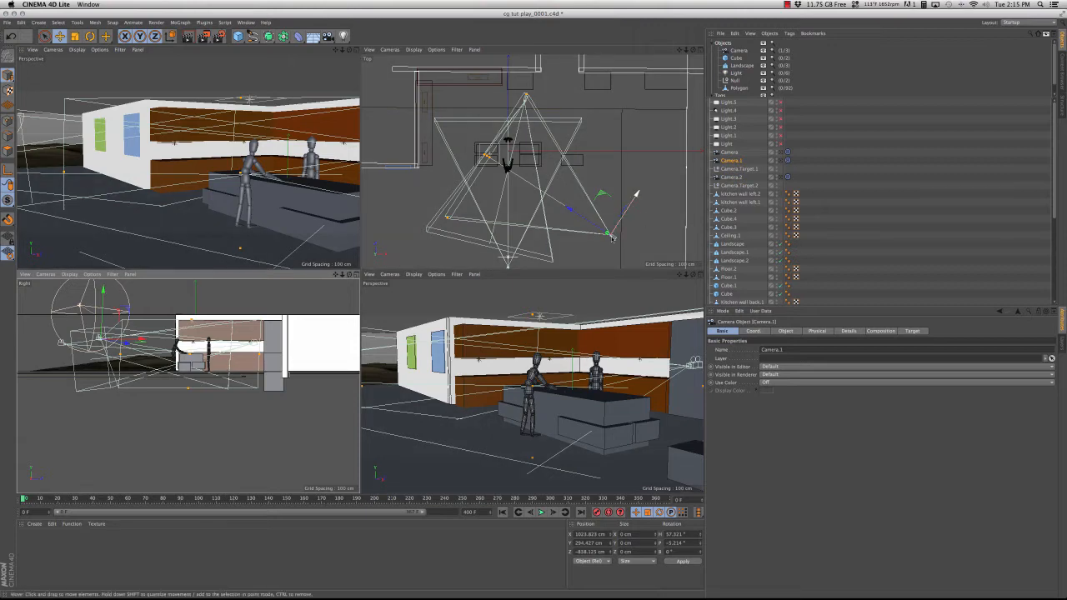
{"action": "left_click_drag", "start_coordinate": [613, 237], "coordinate": [594, 226]}
{"action": "mouse_move", "coordinate": [593, 225]}
{"action": "left_mouse_down"}
{"action": "mouse_move", "coordinate": [599, 232]}
{"action": "mouse_move", "coordinate": [575, 221]}
{"action": "mouse_move", "coordinate": [595, 231]}
{"action": "left_mouse_up"}
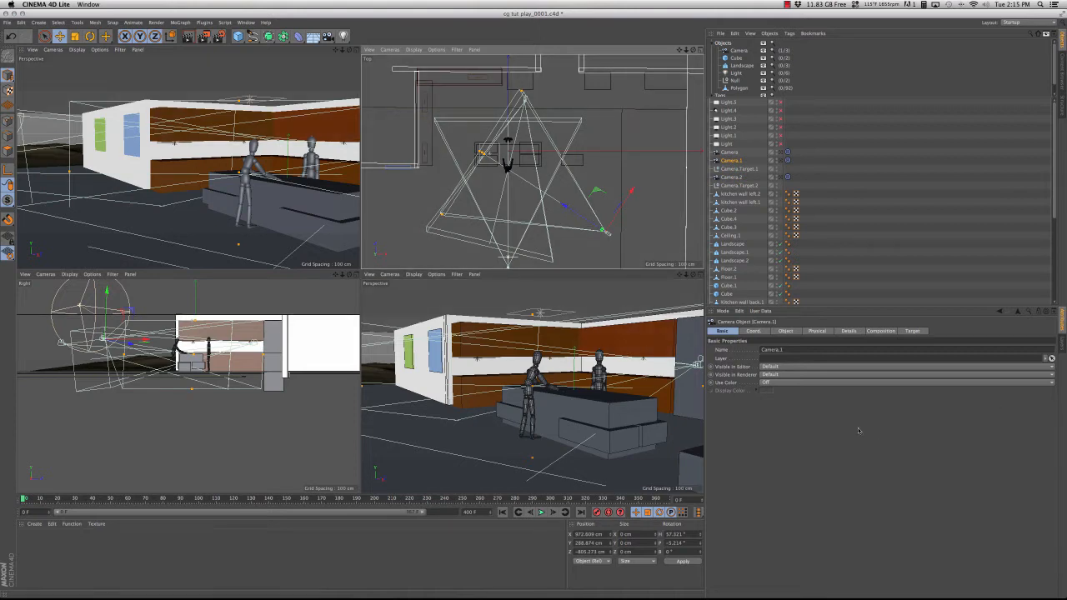
- Show Camera.1's object properties and examine the available focal length presets
{"action": "left_click", "coordinate": [785, 331]}
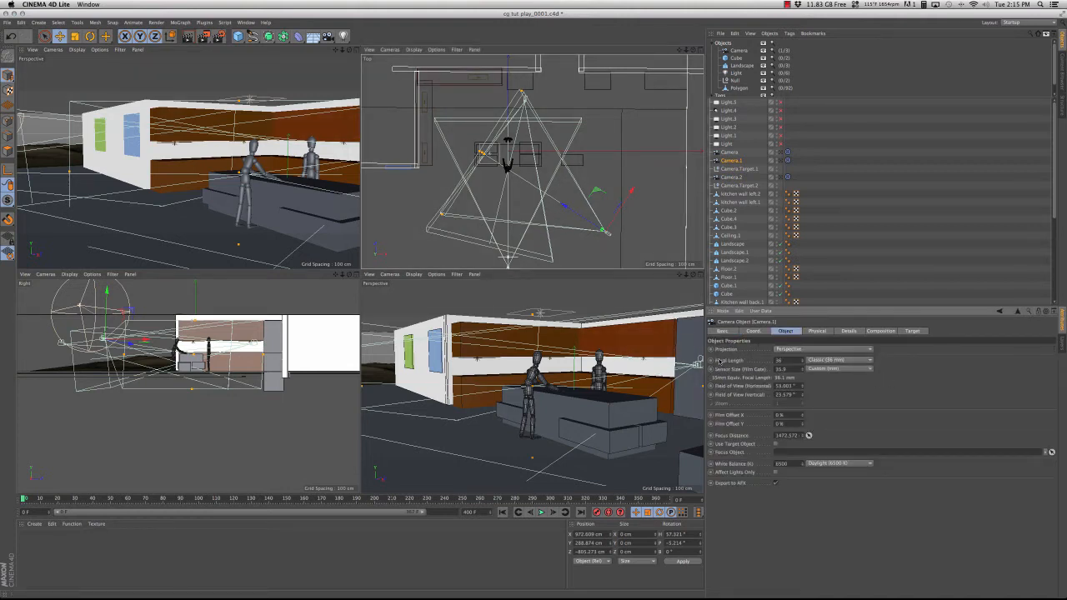
{"action": "left_click", "coordinate": [861, 360]}
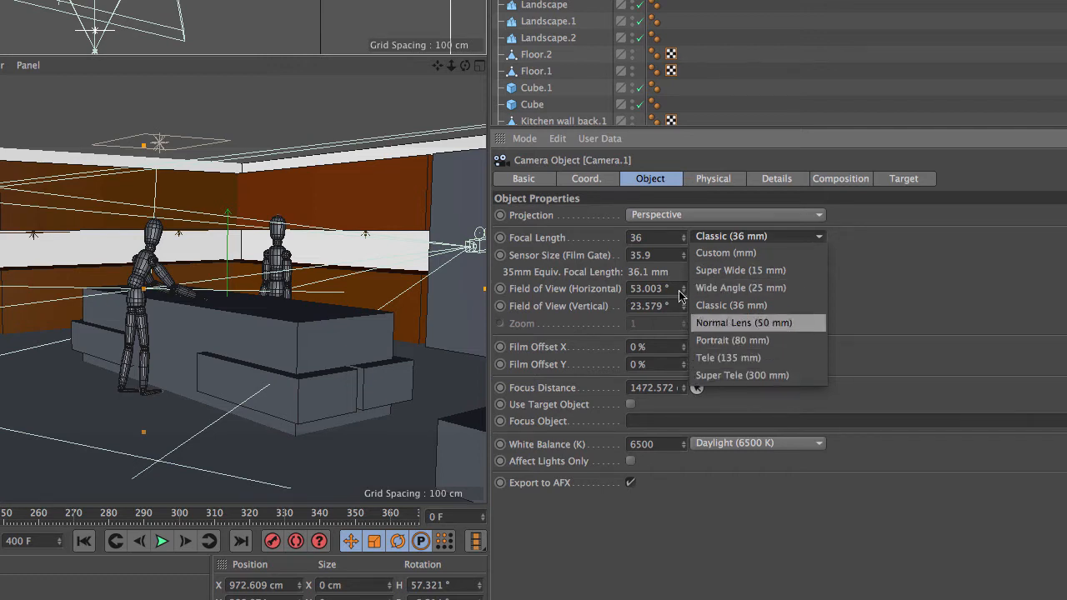
{"action": "left_click", "coordinate": [870, 253]}
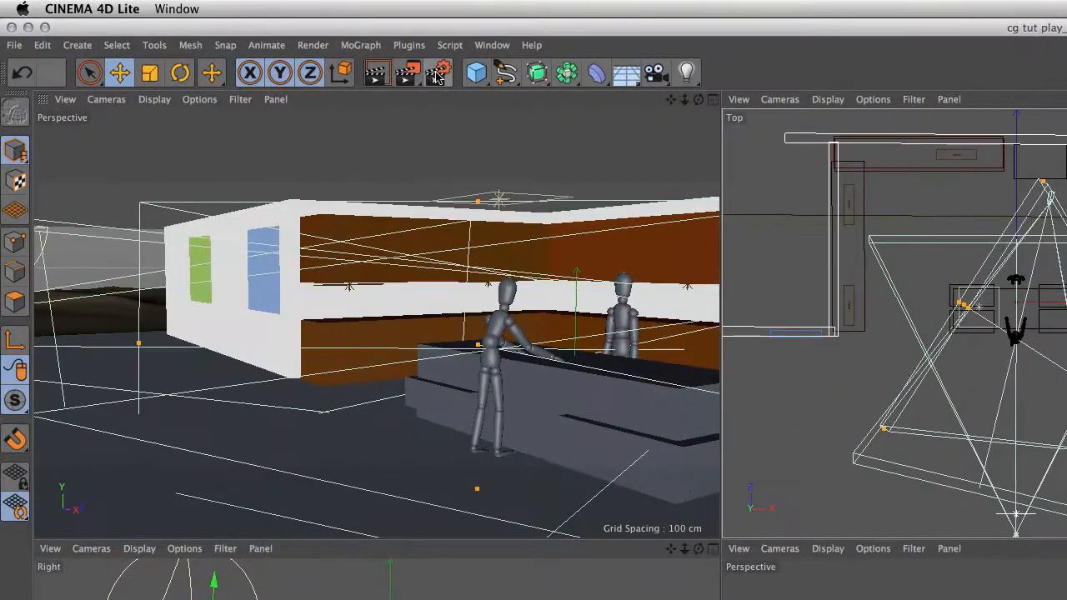
- Examine the output render settings and the film aspect presets, then close the settings
{"action": "left_click", "coordinate": [439, 76]}
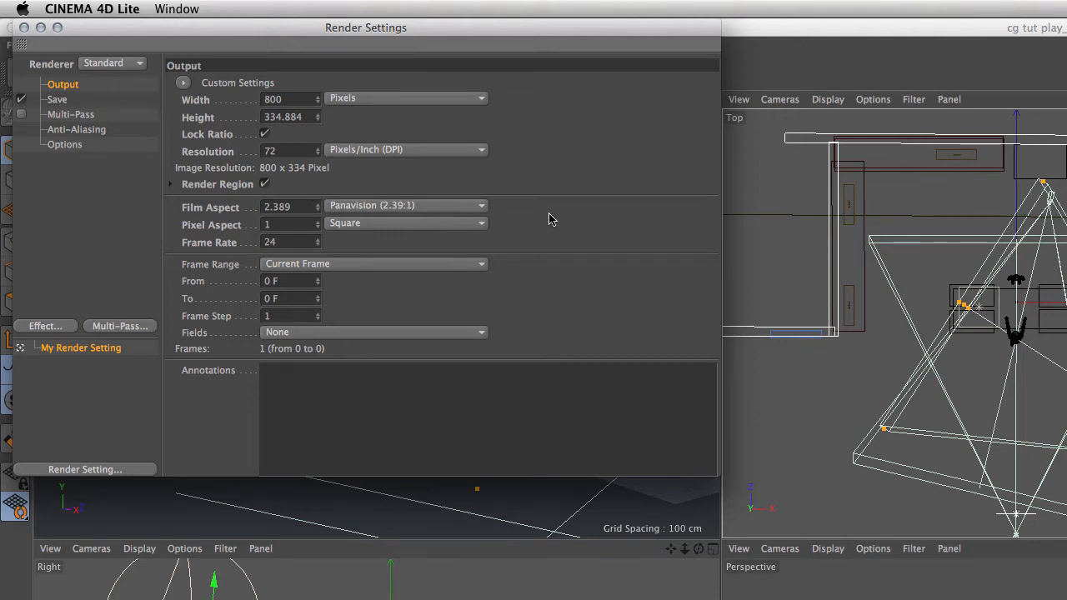
{"action": "left_click", "coordinate": [457, 208]}
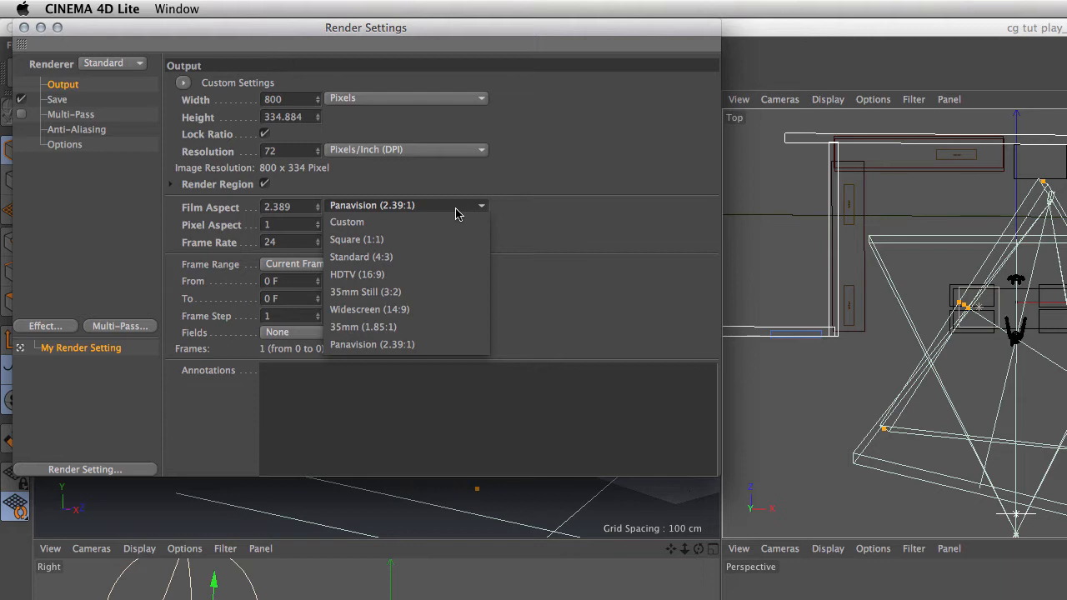
{"action": "left_click", "coordinate": [574, 200]}
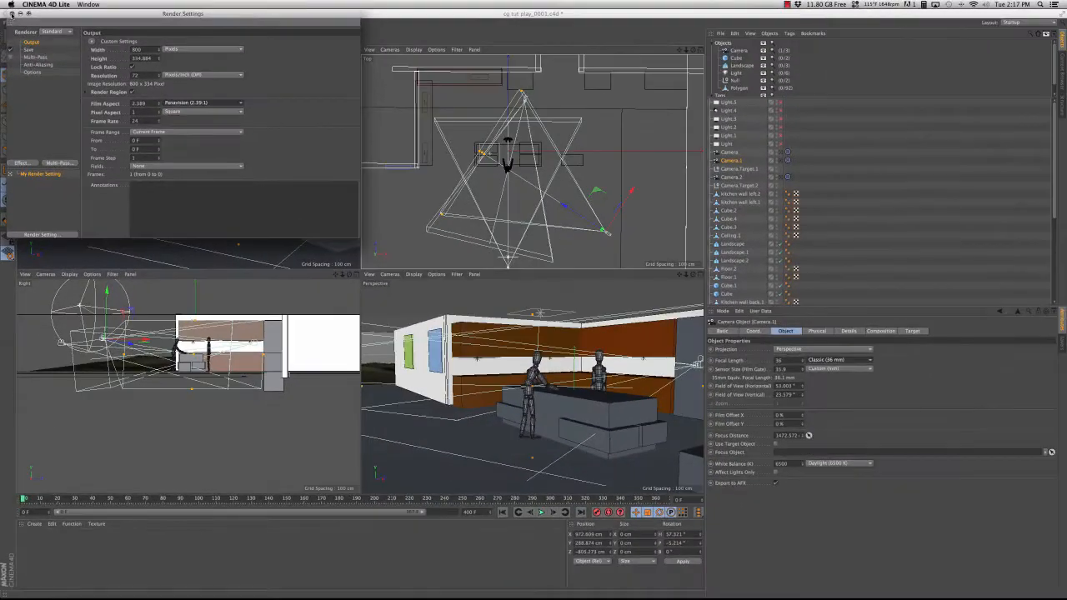
{"action": "left_click", "coordinate": [12, 13]}
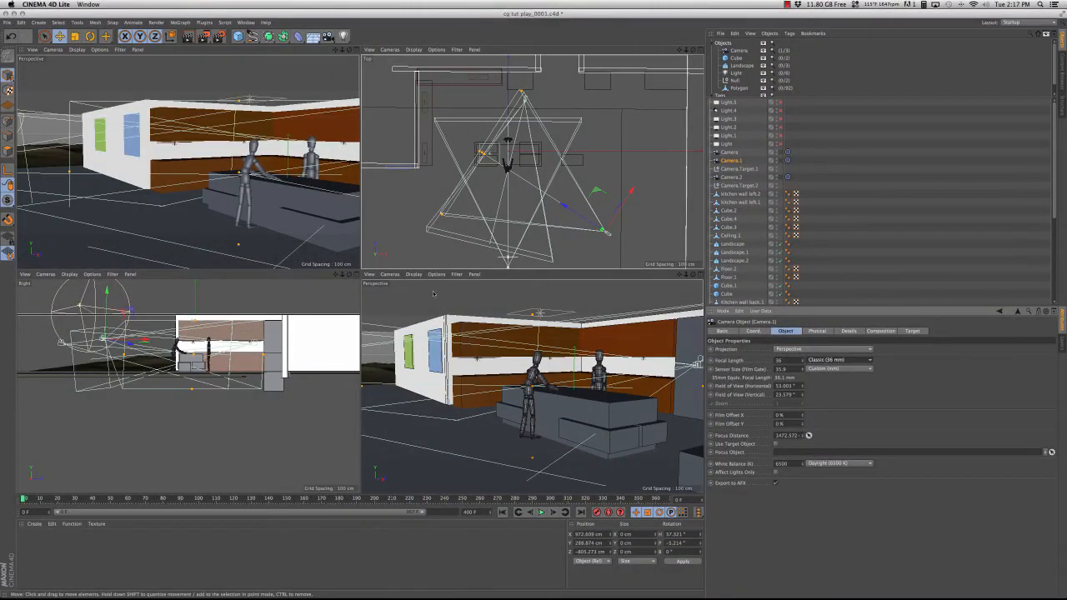
- Make the perspective viewport look through Camera.2 and shift that camera to about X 201, Y 247, Z 483 cm
{"action": "left_click", "coordinate": [390, 273]}
{"action": "mouse_move", "coordinate": [417, 295]}
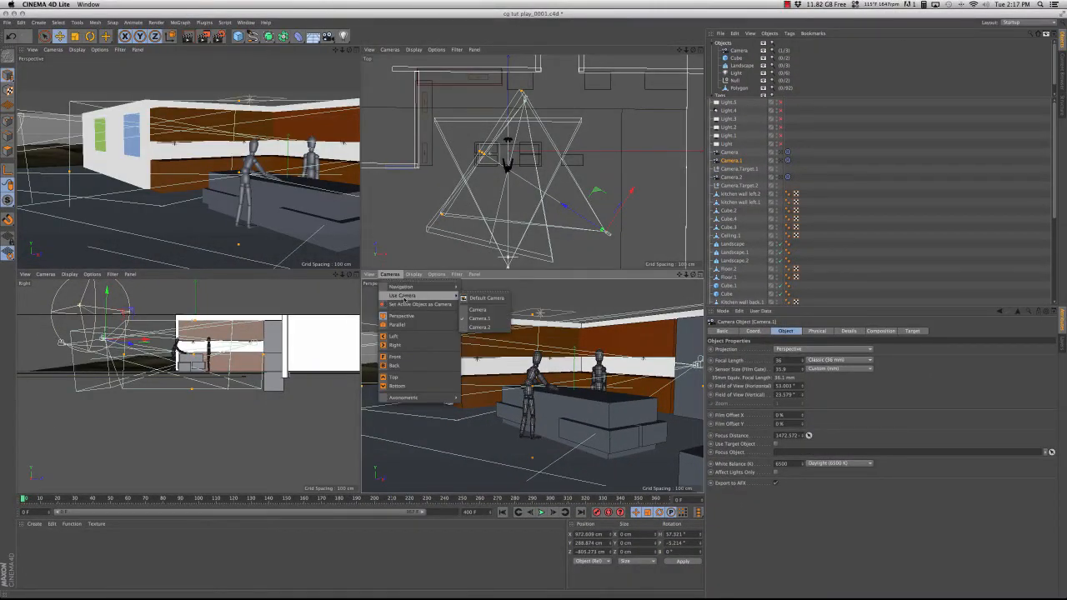
{"action": "left_click", "coordinate": [478, 327]}
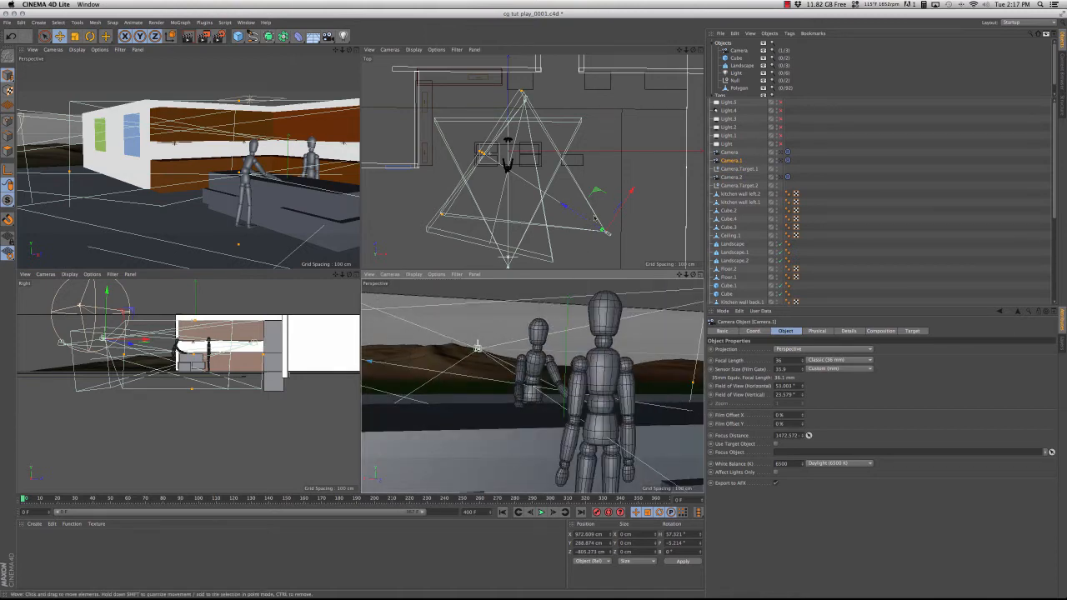
{"action": "left_click", "coordinate": [527, 99]}
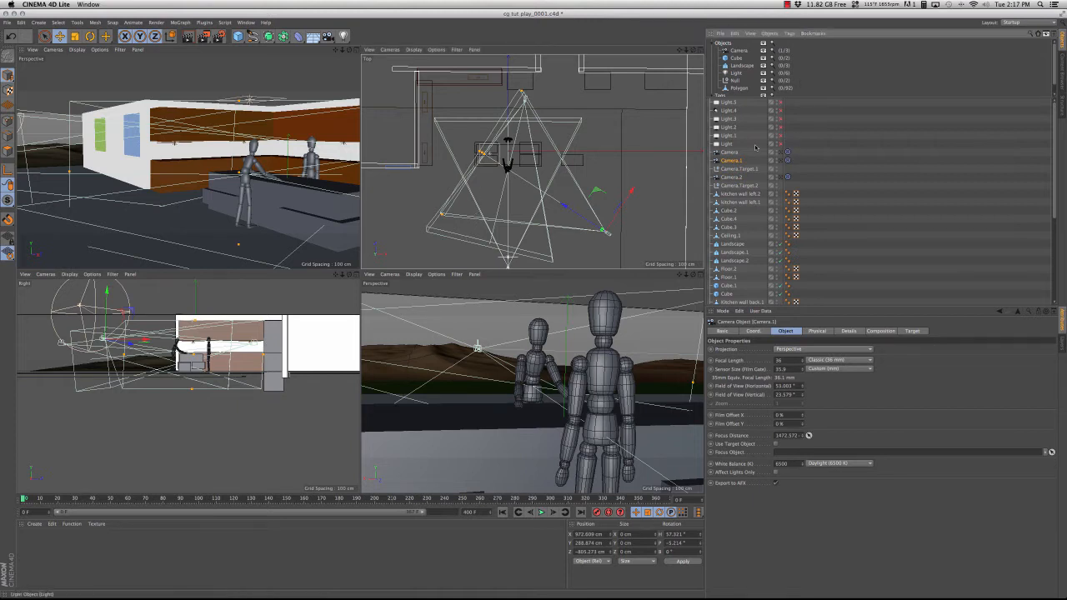
{"action": "left_click", "coordinate": [728, 177]}
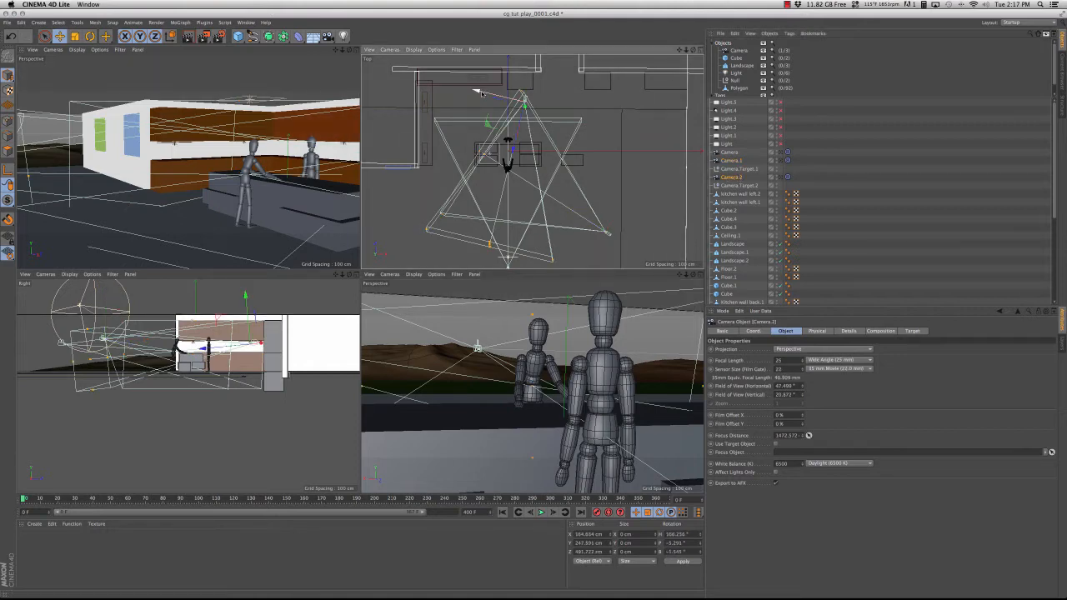
{"action": "mouse_move", "coordinate": [482, 92]}
{"action": "left_mouse_down"}
{"action": "mouse_move", "coordinate": [461, 96]}
{"action": "mouse_move", "coordinate": [484, 99]}
{"action": "left_mouse_up"}
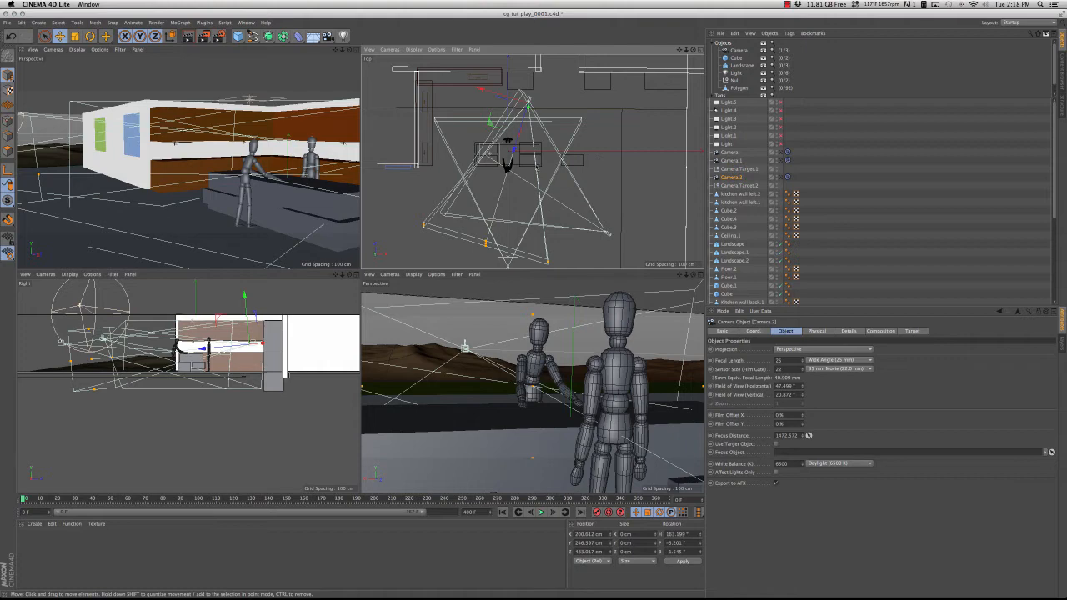
- Add a new standard camera near the counter and raise it to about X -124, Y 447, Z 144 cm
{"action": "scroll", "coordinate": [537, 164], "scroll_direction": "up", "scroll_amount": 5}
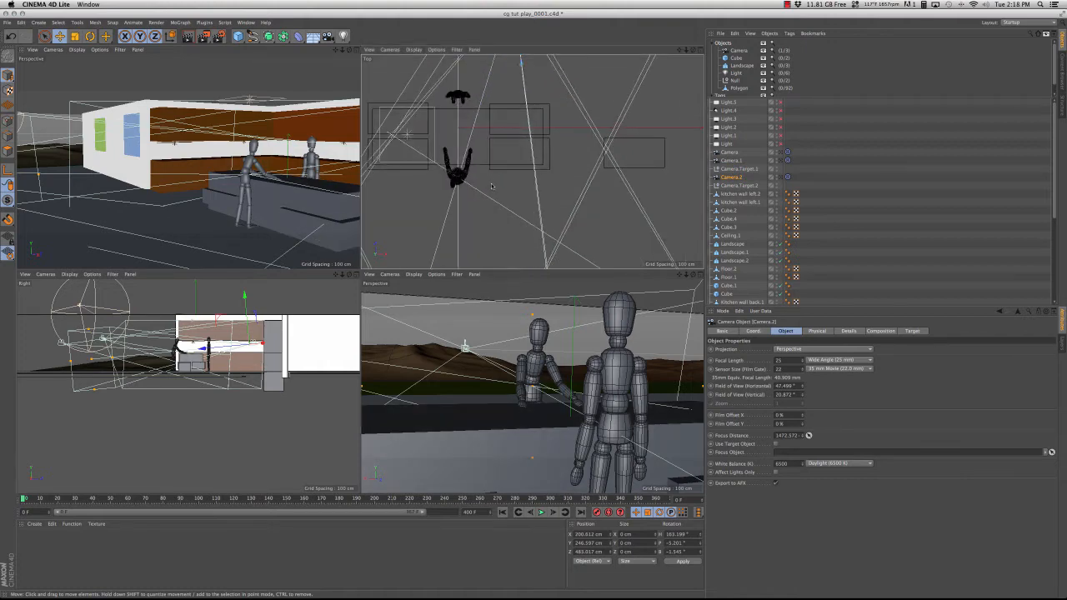
{"action": "middle_click", "coordinate": [491, 186]}
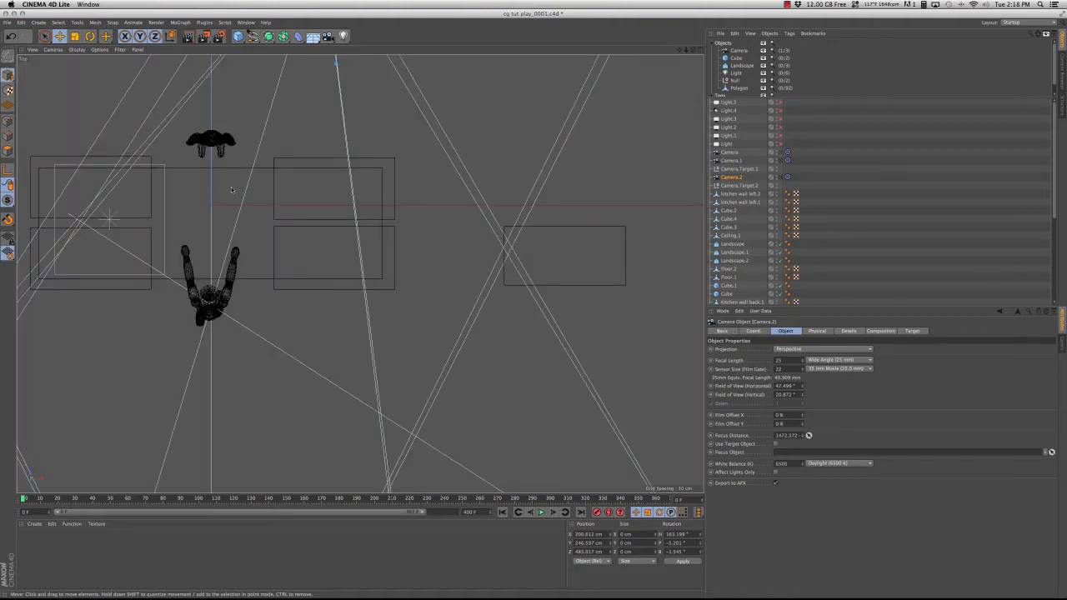
{"action": "middle_click_drag", "start_coordinate": [206, 195], "coordinate": [373, 255], "text": "alt"}
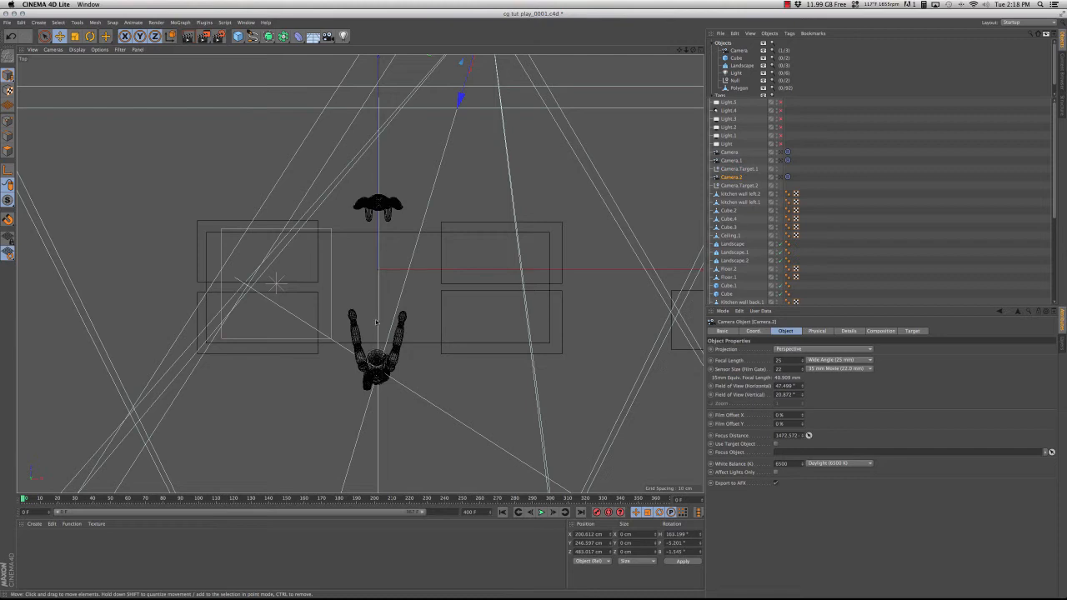
{"action": "middle_click_drag", "start_coordinate": [379, 288], "coordinate": [360, 273], "text": "alt"}
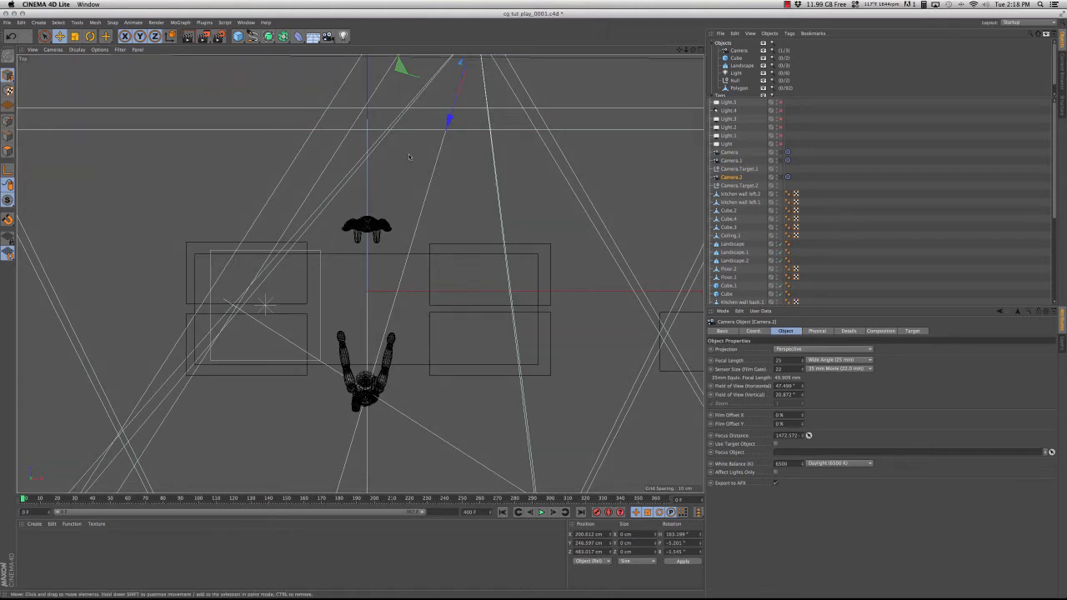
{"action": "middle_click", "coordinate": [392, 198]}
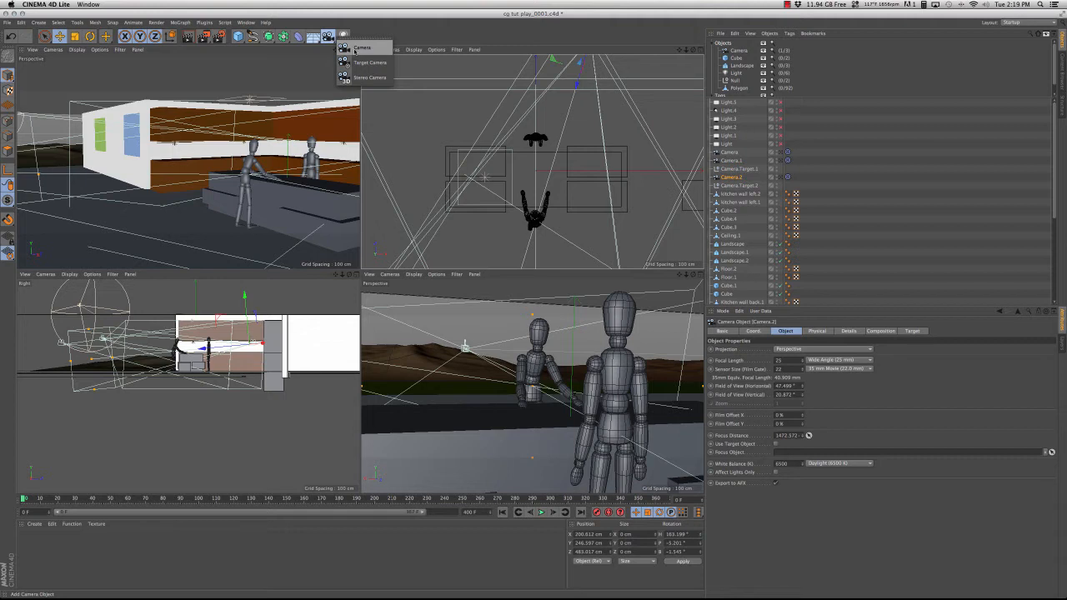
{"action": "left_click", "coordinate": [328, 36]}
{"action": "left_click", "coordinate": [539, 169]}
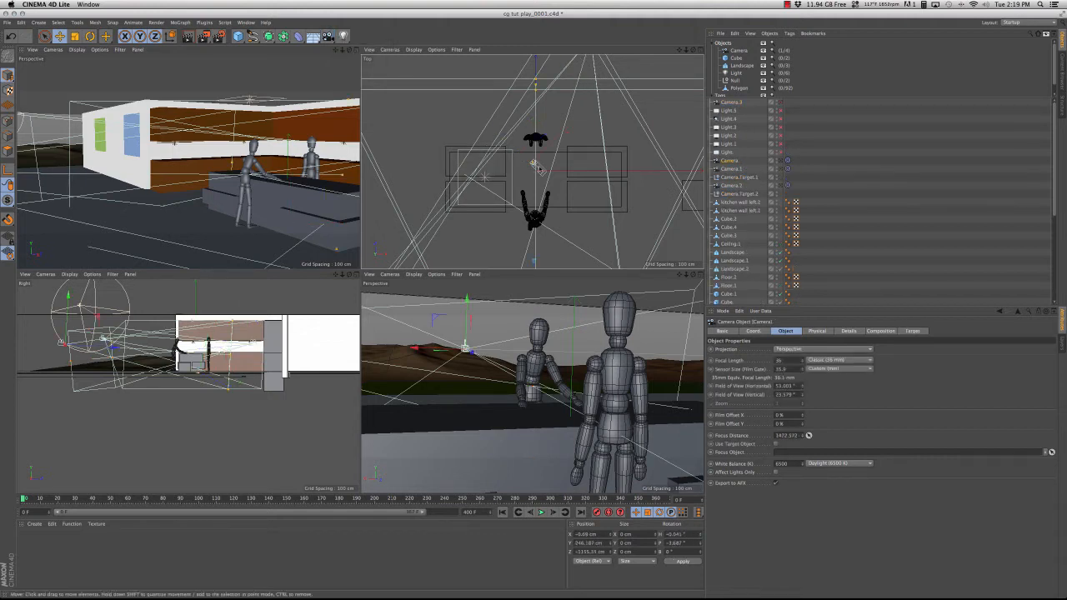
{"action": "left_click", "coordinate": [540, 170]}
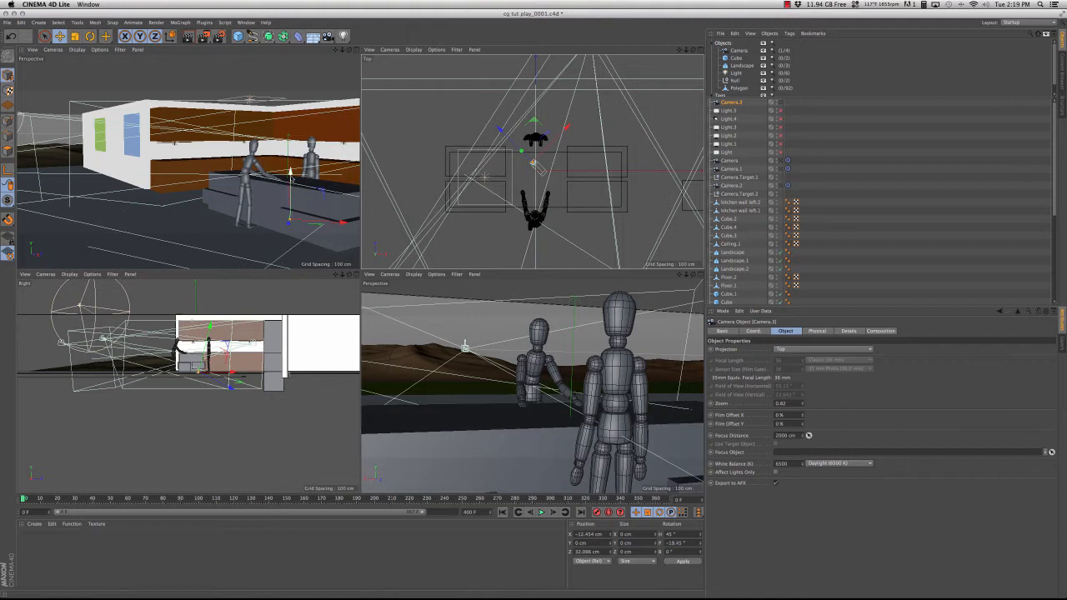
{"action": "left_click_drag", "start_coordinate": [291, 174], "coordinate": [283, 63]}
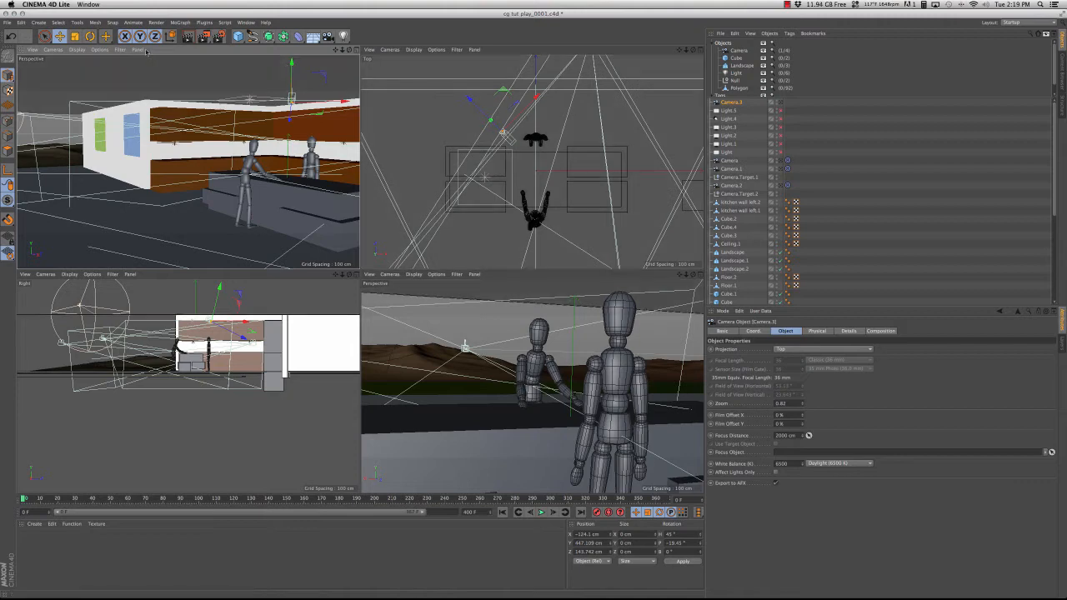
- Rotate Camera.3 to a pitch of about -109° and move it above the counter, to about X 4, Y 511, Z 16 cm
{"action": "key", "text": "r"}
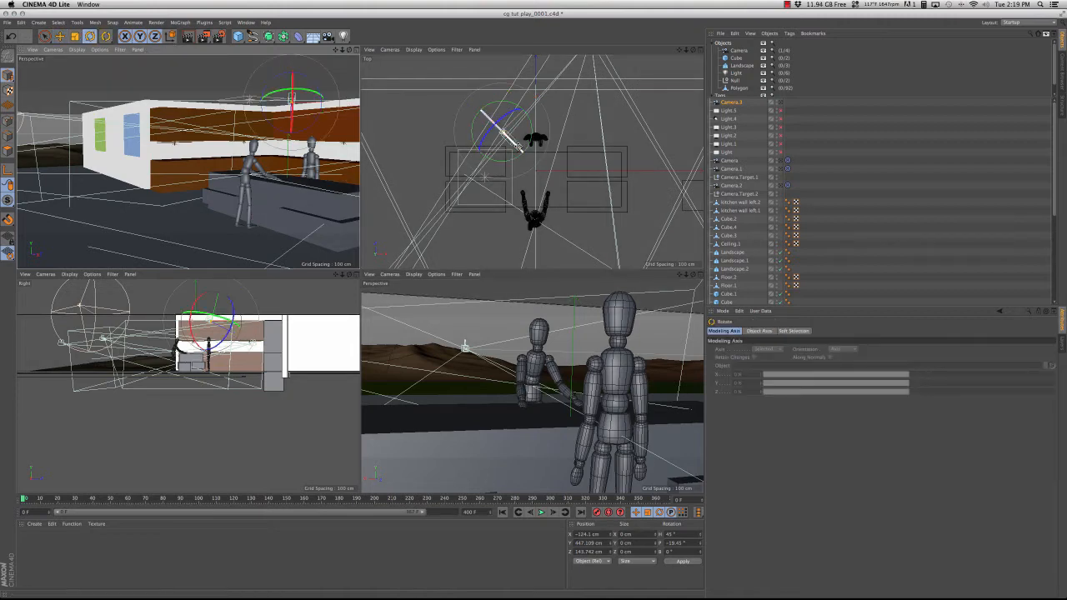
{"action": "left_click_drag", "start_coordinate": [518, 148], "coordinate": [470, 78]}
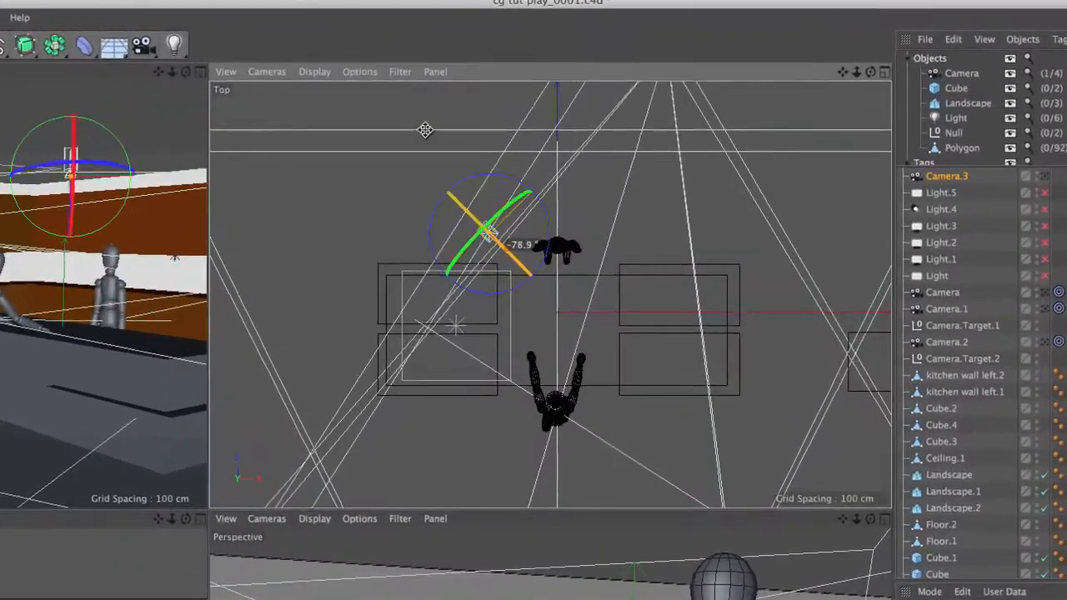
{"action": "left_click_drag", "start_coordinate": [425, 131], "coordinate": [411, 111]}
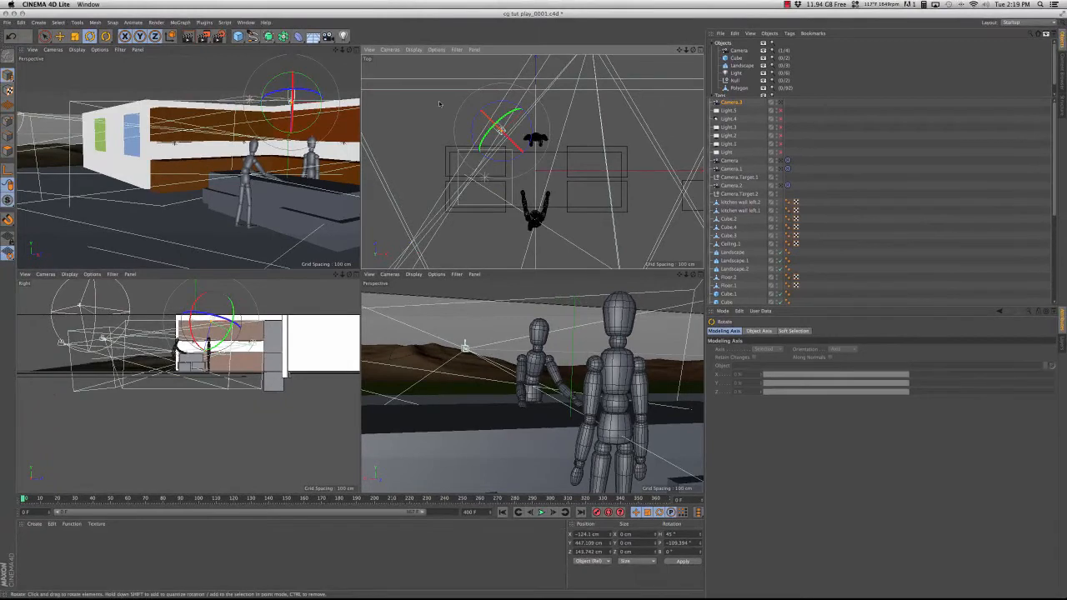
{"action": "key", "text": "e"}
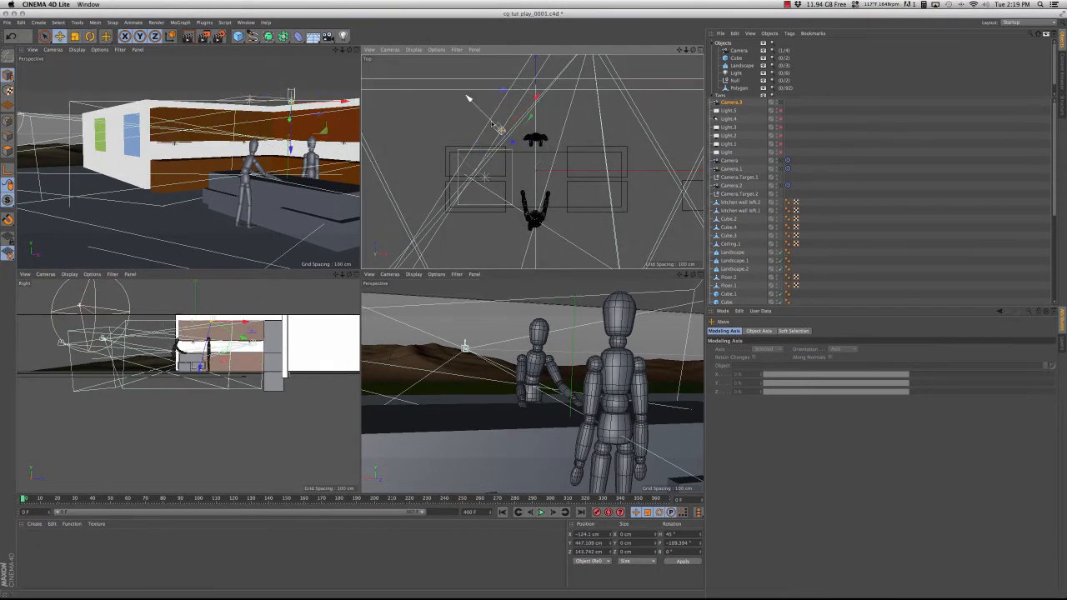
{"action": "left_click_drag", "start_coordinate": [501, 131], "coordinate": [535, 165]}
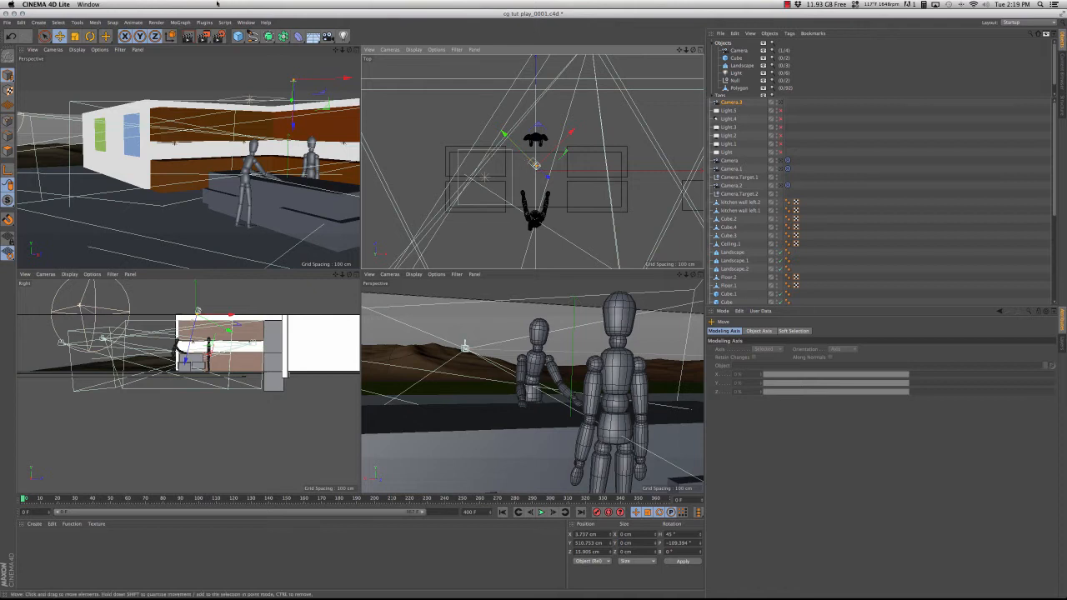
- Rotate Camera.3 to face straight down and square to the counter, about heading 35°, pitch -95°, bank 35°
{"action": "left_click", "coordinate": [90, 36]}
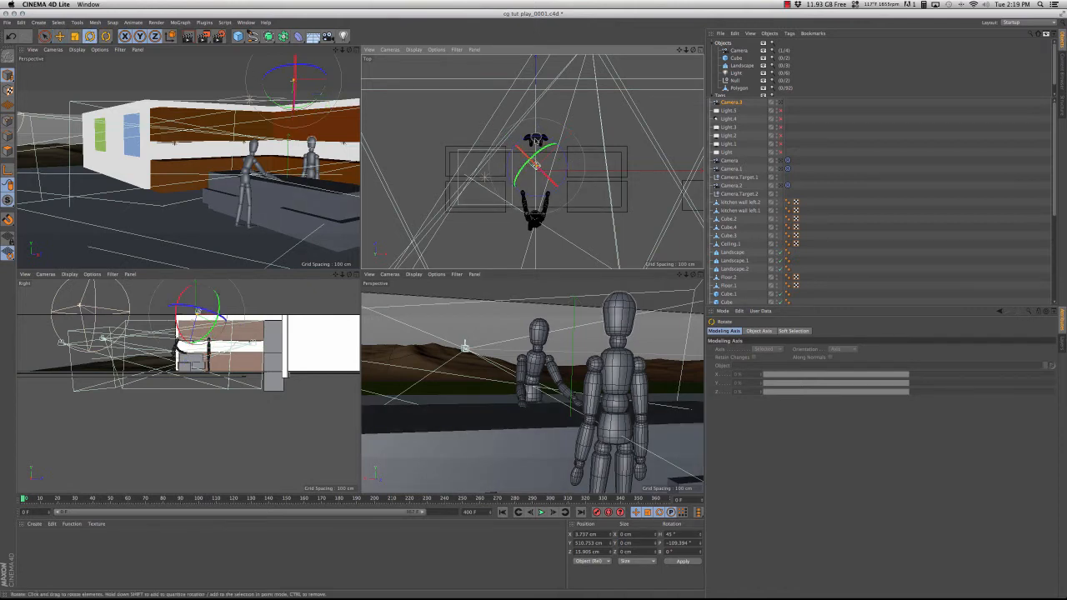
{"action": "mouse_move", "coordinate": [537, 164]}
{"action": "left_mouse_down"}
{"action": "mouse_move", "coordinate": [562, 143]}
{"action": "mouse_move", "coordinate": [551, 121]}
{"action": "mouse_move", "coordinate": [563, 124]}
{"action": "mouse_move", "coordinate": [542, 143]}
{"action": "left_mouse_up"}
{"action": "key", "text": "super+z"}
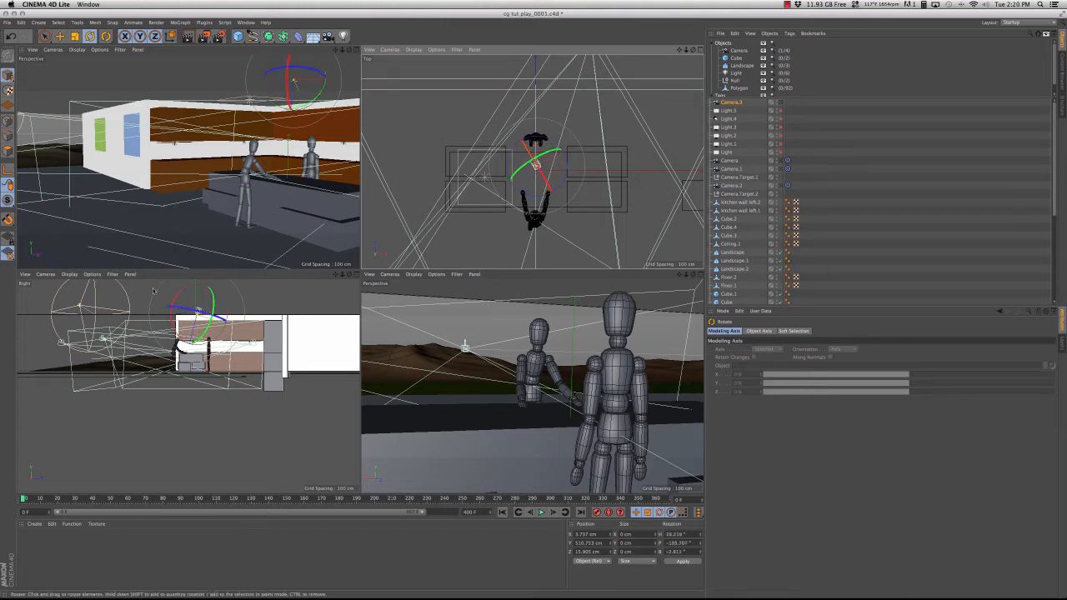
{"action": "left_click_drag", "start_coordinate": [154, 291], "coordinate": [153, 301]}
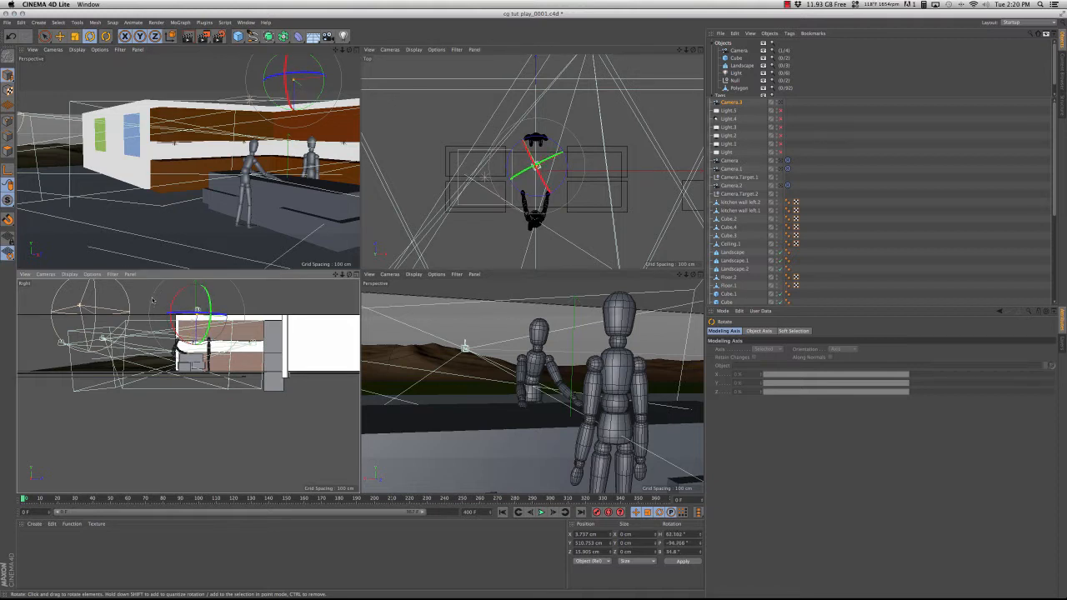
{"action": "left_click_drag", "start_coordinate": [498, 193], "coordinate": [508, 189]}
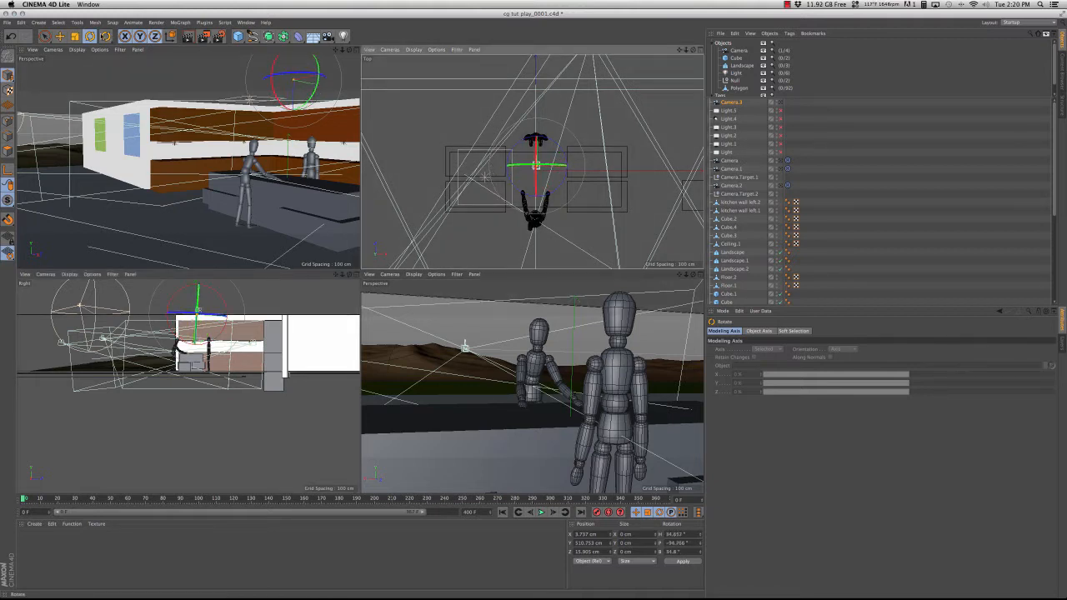
- Lower Camera.3 above the two figures to about X 7, Y 434, Z 11 cm
{"action": "left_click", "coordinate": [60, 37]}
{"action": "left_click_drag", "start_coordinate": [294, 94], "coordinate": [291, 127]}
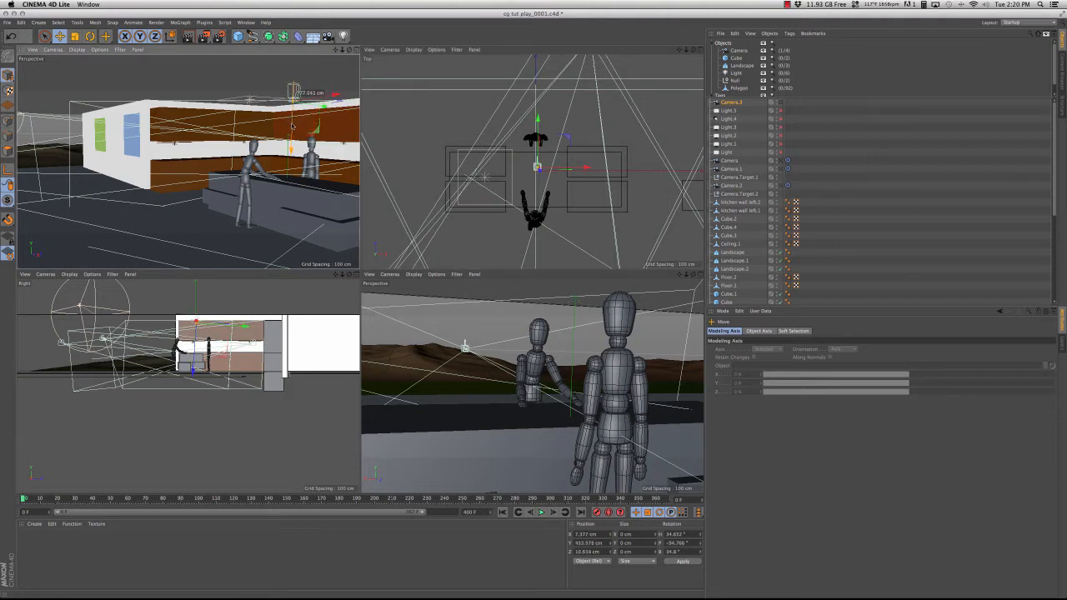
{"action": "scroll", "coordinate": [292, 127], "scroll_direction": "up", "scroll_amount": 2}
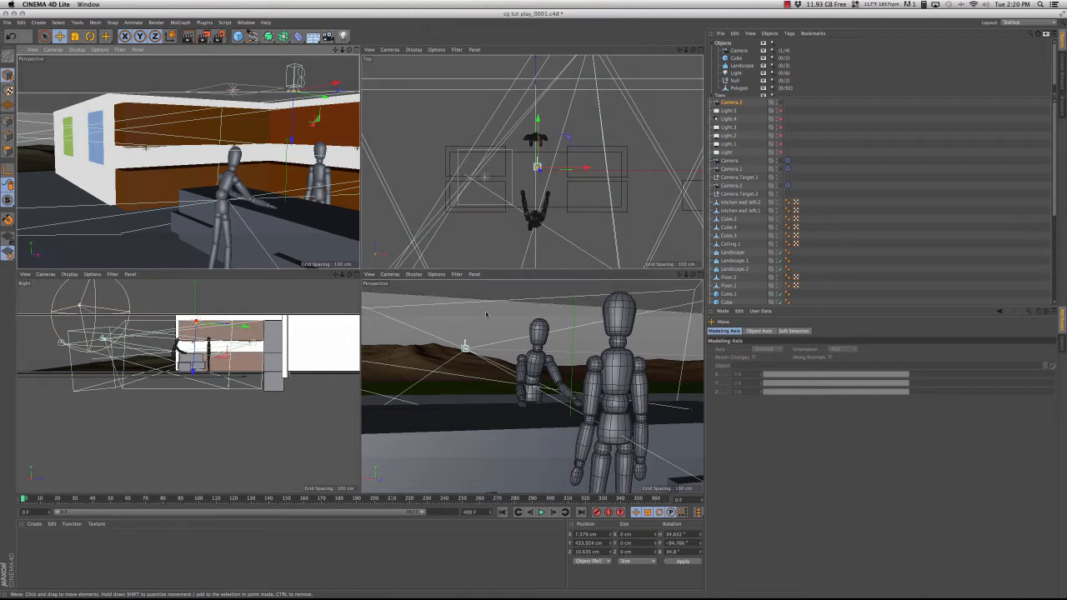
- Make the perspective viewport that looks through Camera.2 use Camera.3 instead
{"action": "left_click", "coordinate": [393, 275]}
{"action": "mouse_move", "coordinate": [425, 296]}
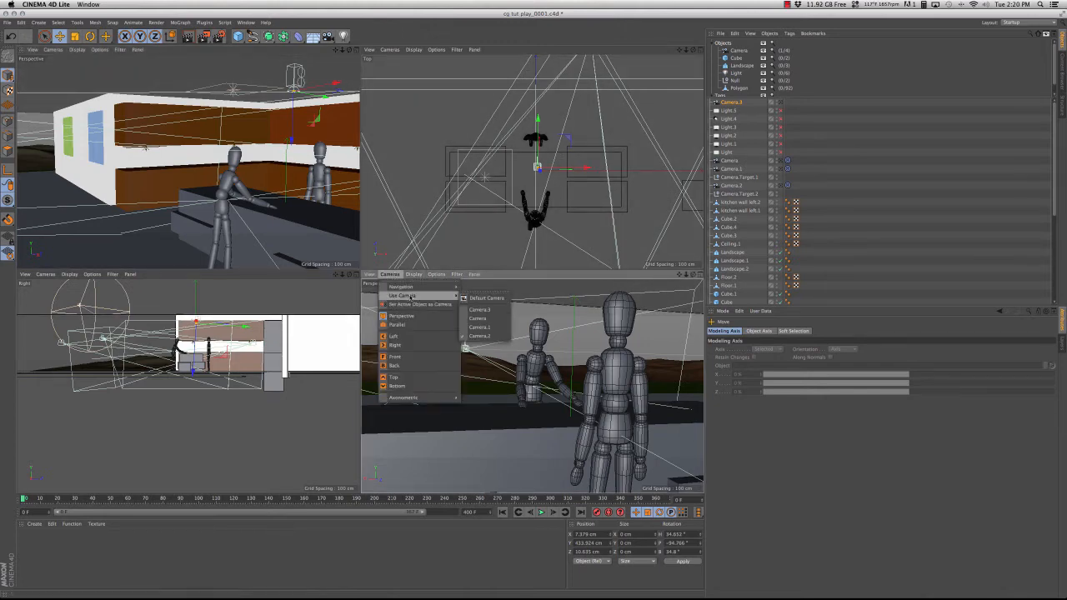
{"action": "left_click", "coordinate": [490, 318]}
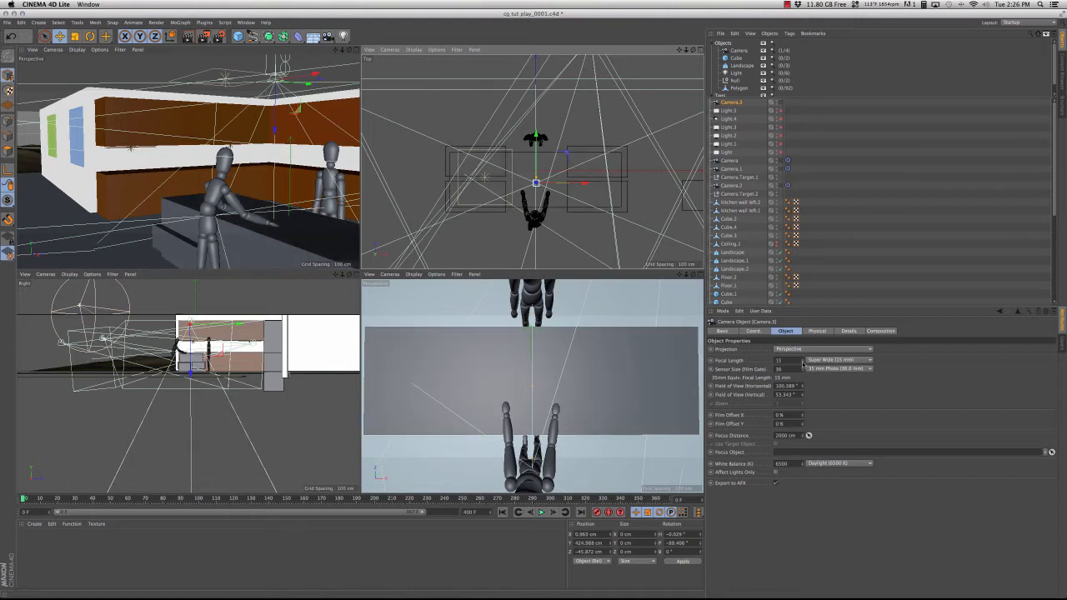
- Set Camera.3's focal length to 8.4 mm and recentre the camera over the counter at about Z -12 cm
{"action": "left_click_drag", "start_coordinate": [803, 364], "coordinate": [802, 364]}
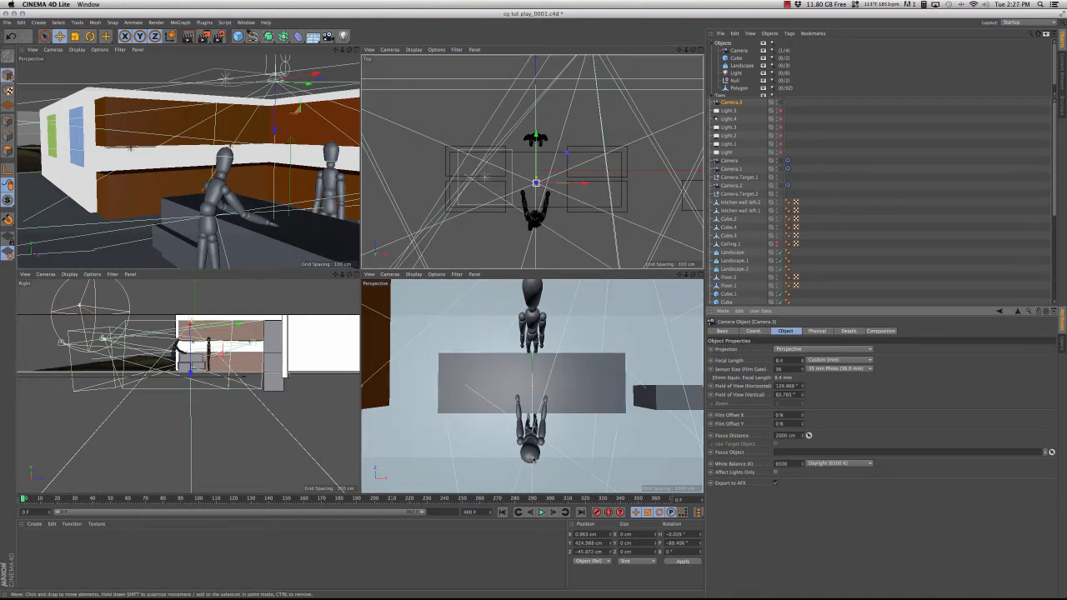
{"action": "mouse_move", "coordinate": [536, 135]}
{"action": "left_mouse_down"}
{"action": "mouse_move", "coordinate": [536, 120]}
{"action": "mouse_move", "coordinate": [530, 166]}
{"action": "mouse_move", "coordinate": [521, 130]}
{"action": "left_mouse_up"}
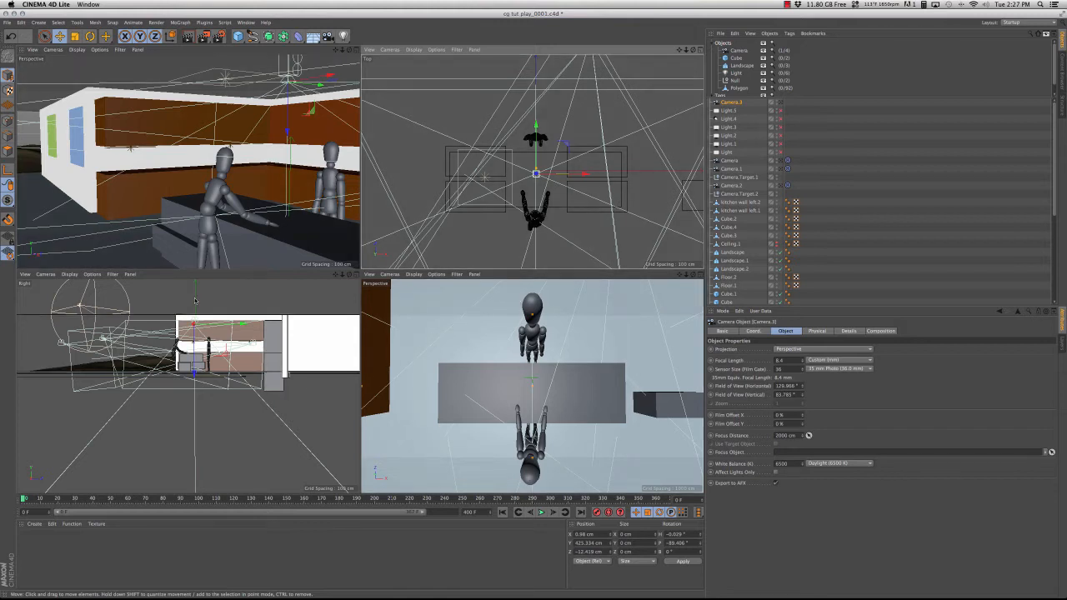
- Raise Camera.3 to about Y 617 cm and remove the roof surface that blocks its view
{"action": "left_click", "coordinate": [198, 301]}
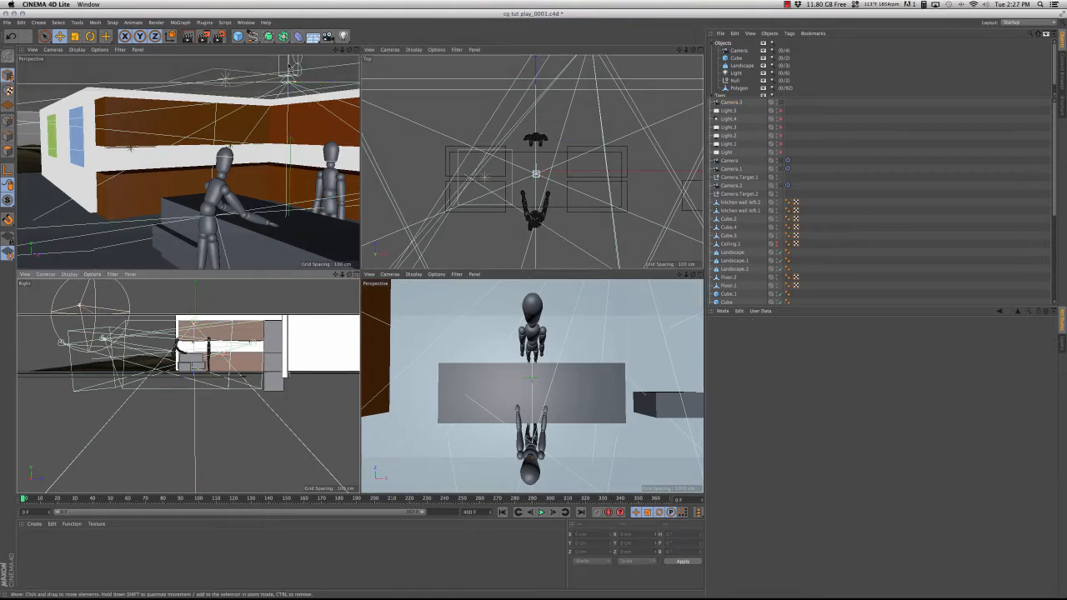
{"action": "left_click", "coordinate": [289, 67]}
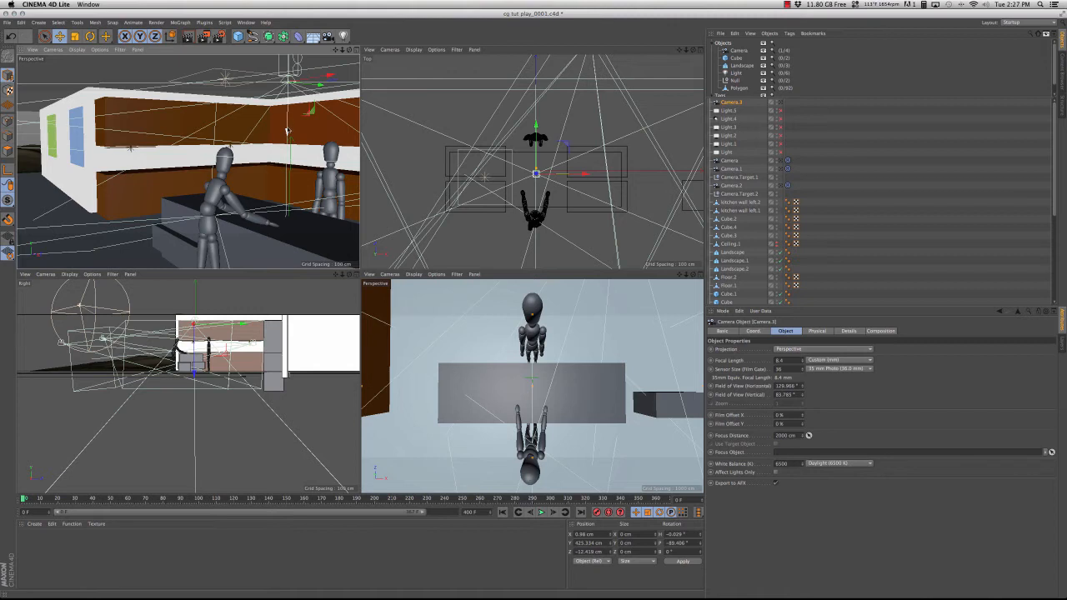
{"action": "left_click_drag", "start_coordinate": [287, 131], "coordinate": [288, 35]}
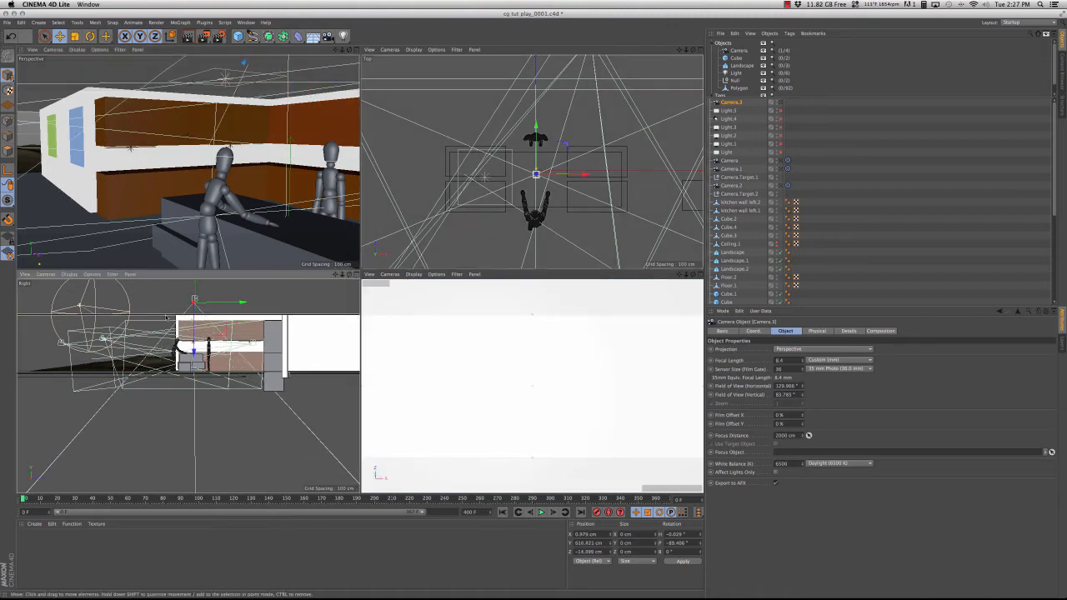
{"action": "left_click", "coordinate": [167, 317]}
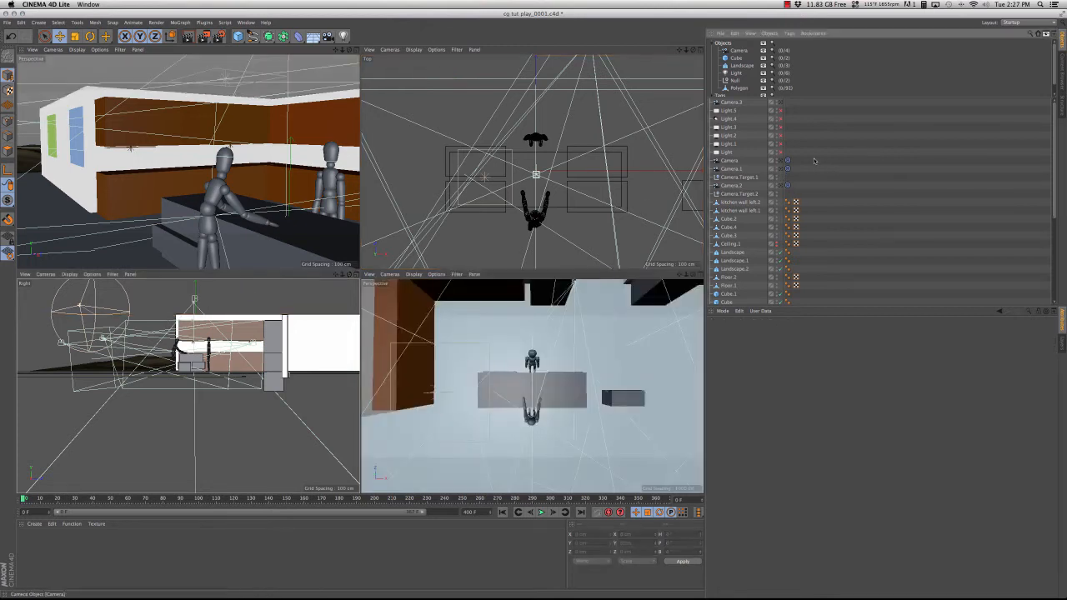
- Reselect Camera.3 and lower it slightly to about Y 605 cm
{"action": "left_click", "coordinate": [602, 339]}
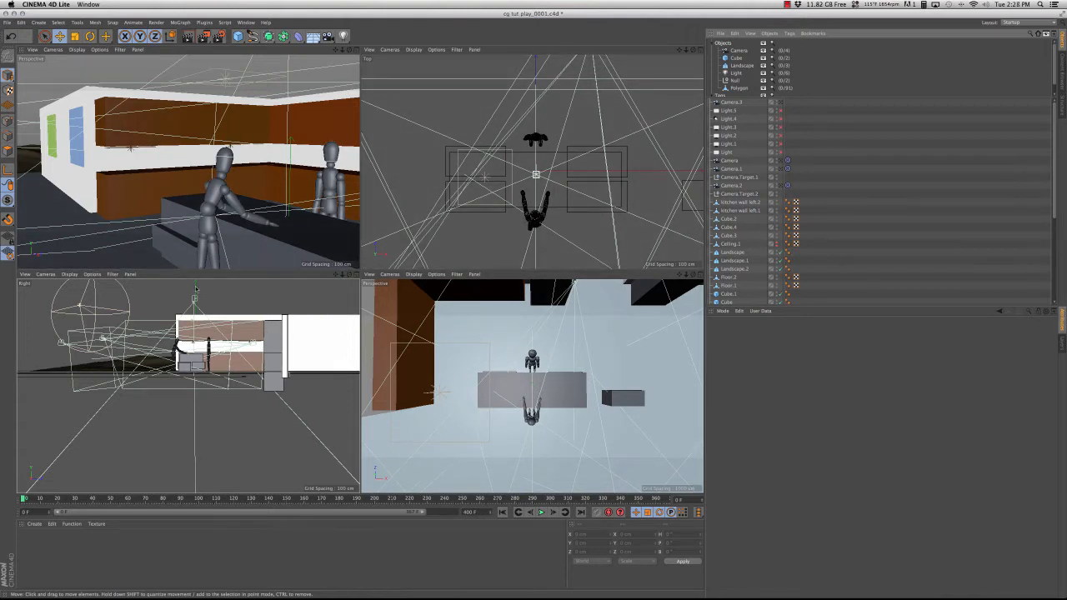
{"action": "left_click", "coordinate": [194, 297]}
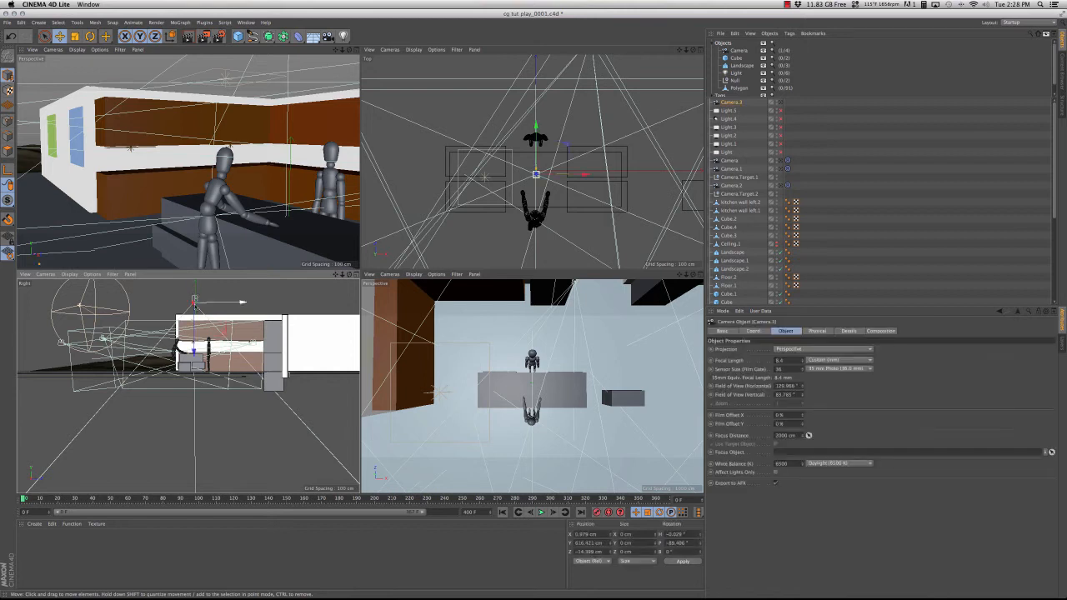
{"action": "left_click_drag", "start_coordinate": [195, 323], "coordinate": [194, 324]}
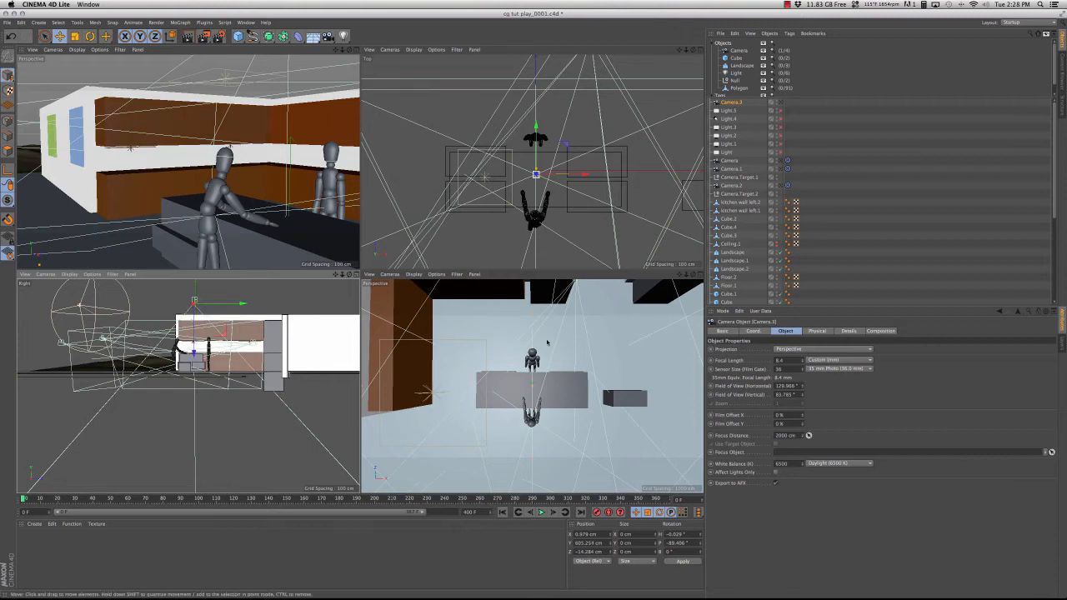
- Set Camera.3's focal length to 16.1 mm and shift the camera along the counter's depth to about Z -7 cm
{"action": "left_click", "coordinate": [809, 361]}
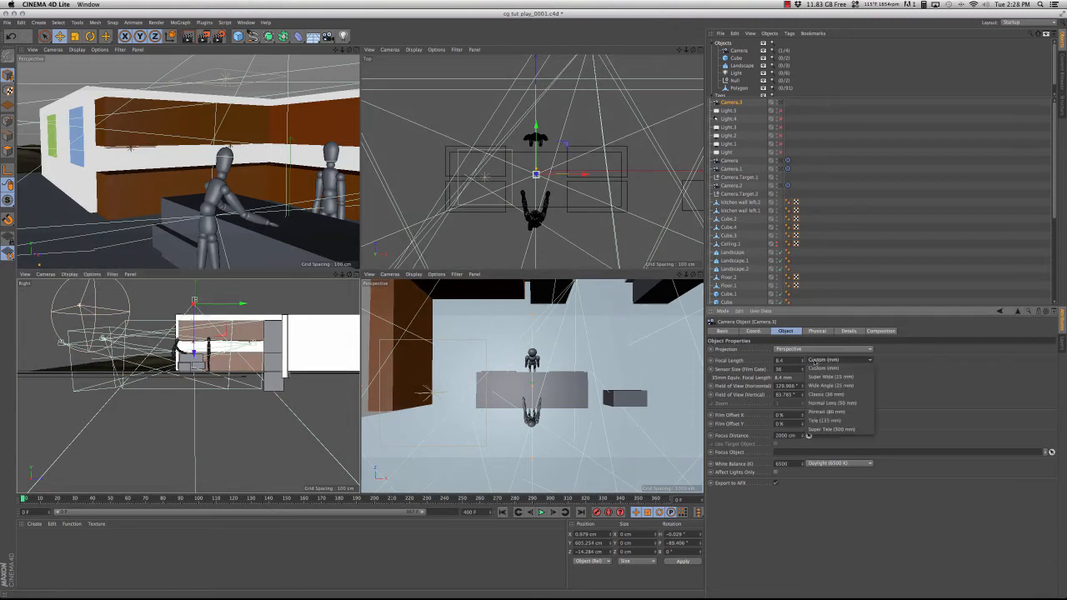
{"action": "left_click", "coordinate": [826, 376]}
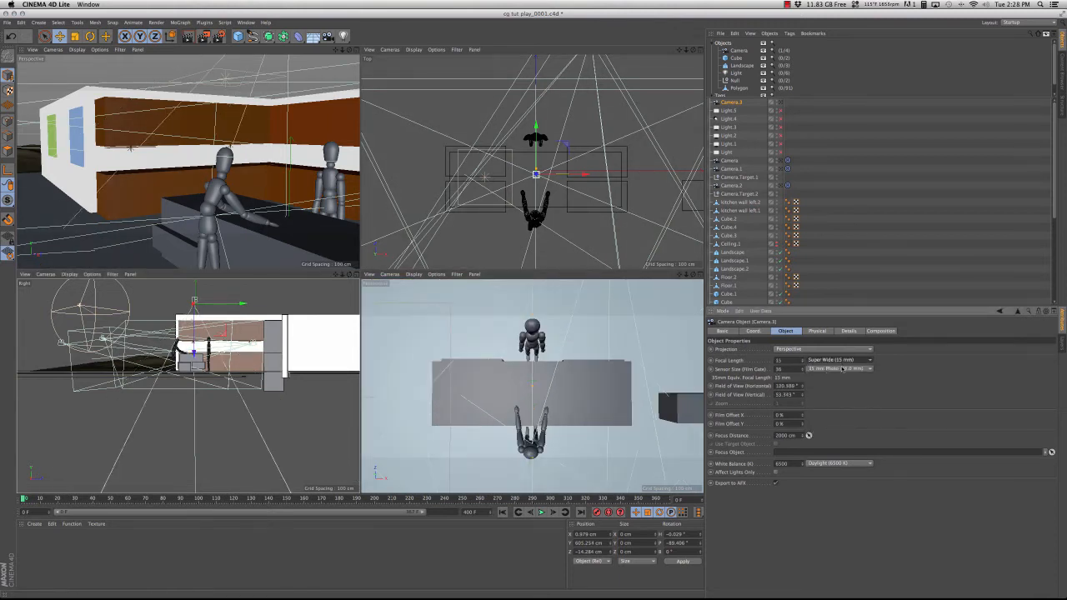
{"action": "left_click_drag", "start_coordinate": [803, 361], "coordinate": [803, 362]}
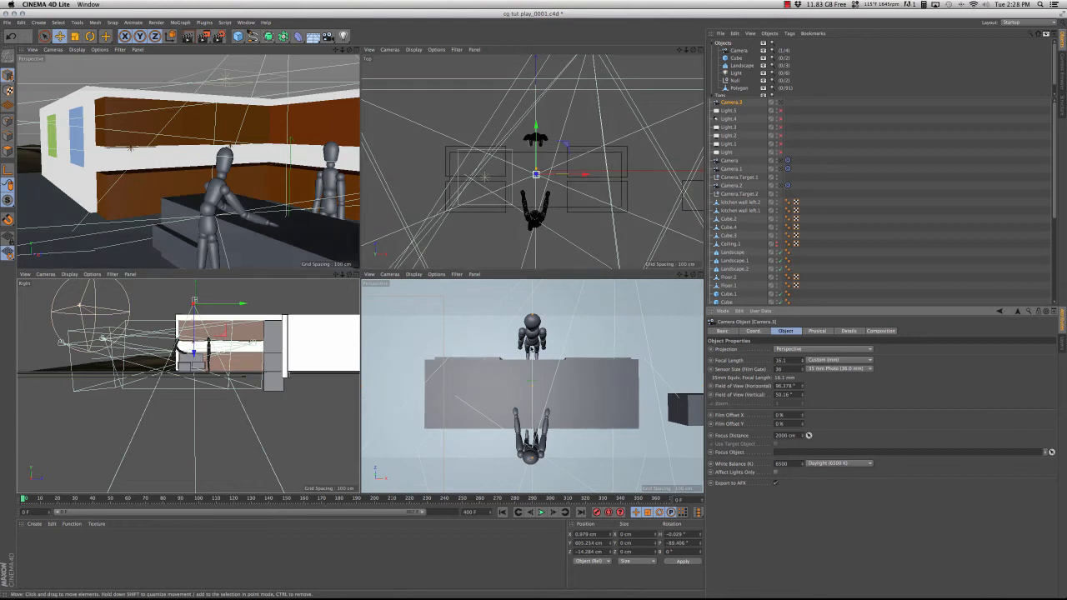
{"action": "mouse_move", "coordinate": [536, 133]}
{"action": "left_mouse_down"}
{"action": "mouse_move", "coordinate": [536, 182]}
{"action": "mouse_move", "coordinate": [538, 81]}
{"action": "mouse_move", "coordinate": [534, 153]}
{"action": "mouse_move", "coordinate": [536, 124]}
{"action": "left_mouse_up"}
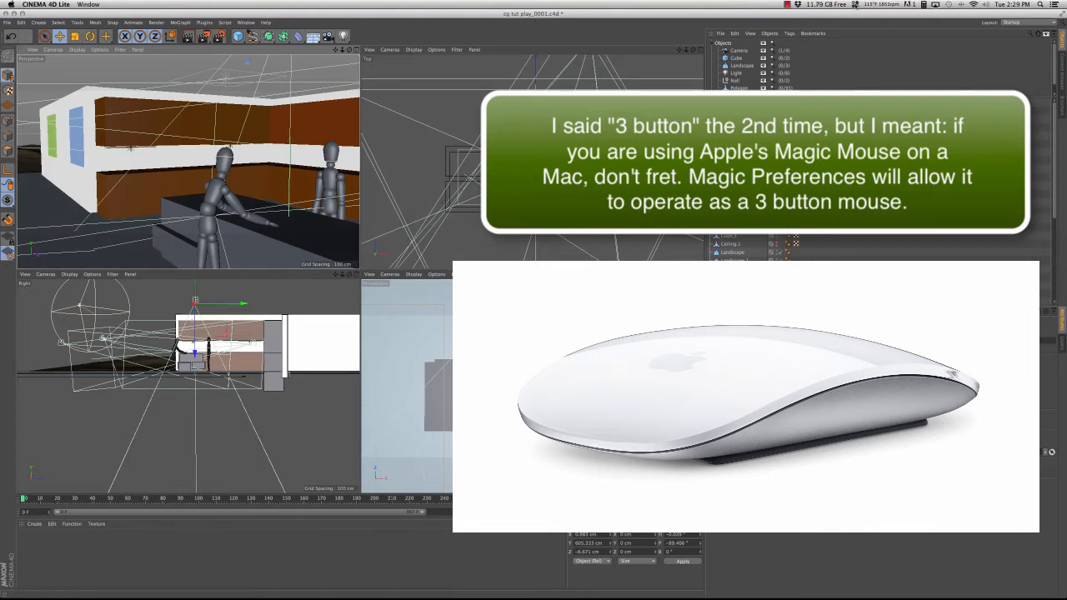
{"action": "left_click", "coordinate": [856, 5]}
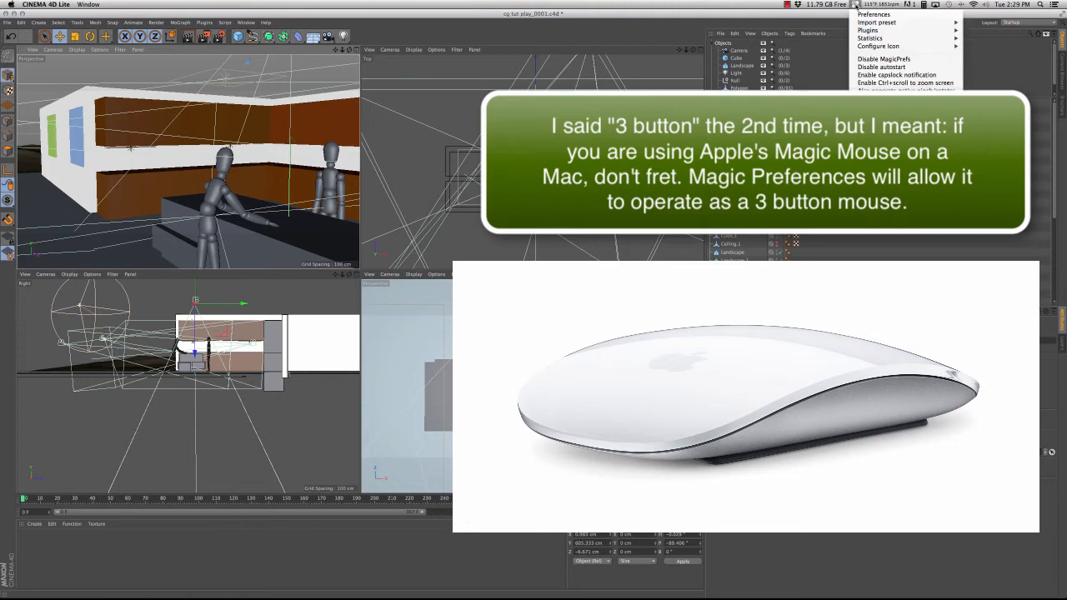
{"action": "left_click", "coordinate": [699, 15]}
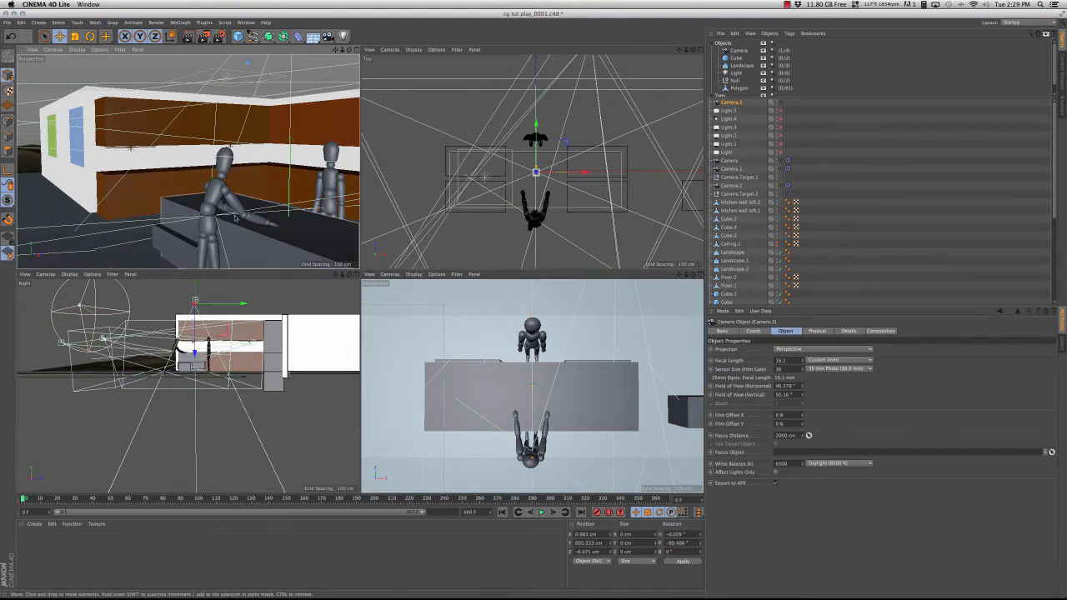
- Examine the kitchen scene, its figures and its cameras from several distances and angles in the free perspective view
{"action": "scroll", "coordinate": [256, 180], "scroll_direction": "down", "scroll_amount": 5}
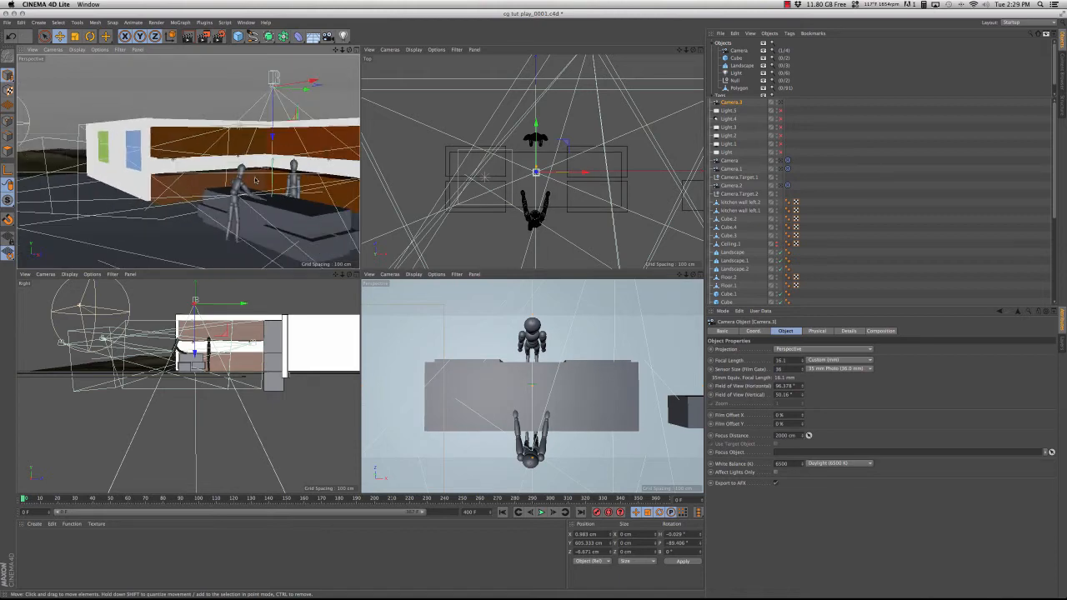
{"action": "scroll", "coordinate": [255, 177], "scroll_direction": "up", "scroll_amount": 5}
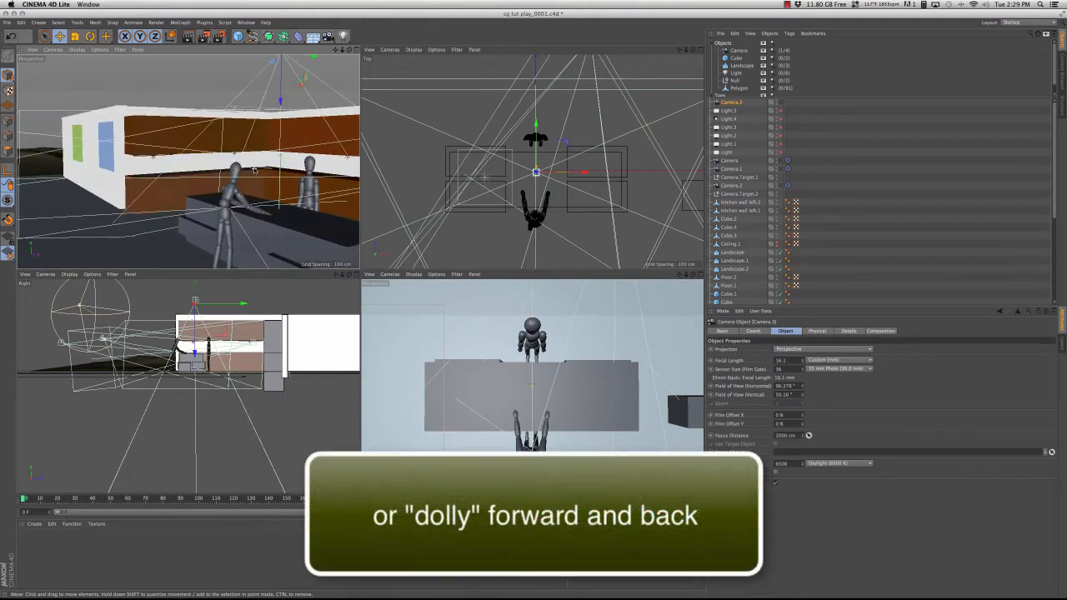
{"action": "scroll", "coordinate": [255, 170], "scroll_direction": "down", "scroll_amount": 5}
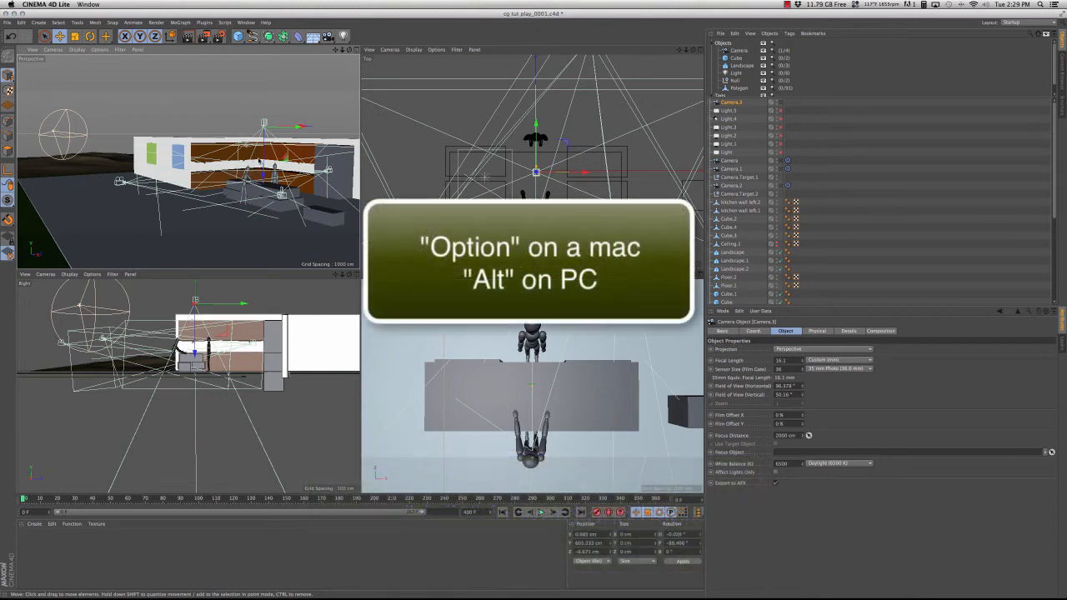
{"action": "middle_click_drag", "start_coordinate": [260, 162], "coordinate": [40, 175], "text": "alt"}
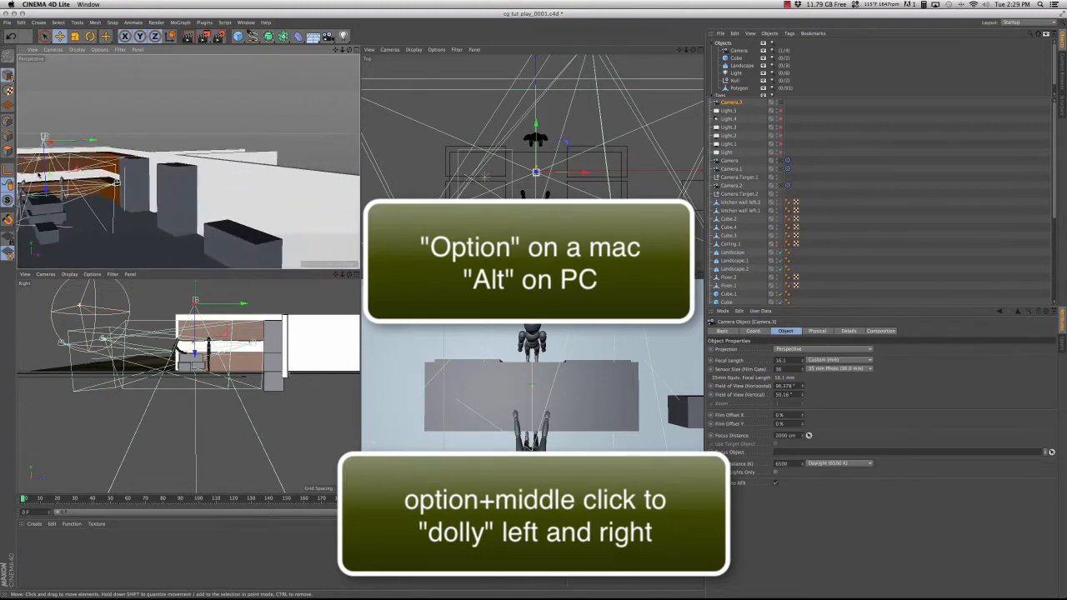
{"action": "left_click_drag", "start_coordinate": [40, 175], "coordinate": [185, 168], "text": "alt"}
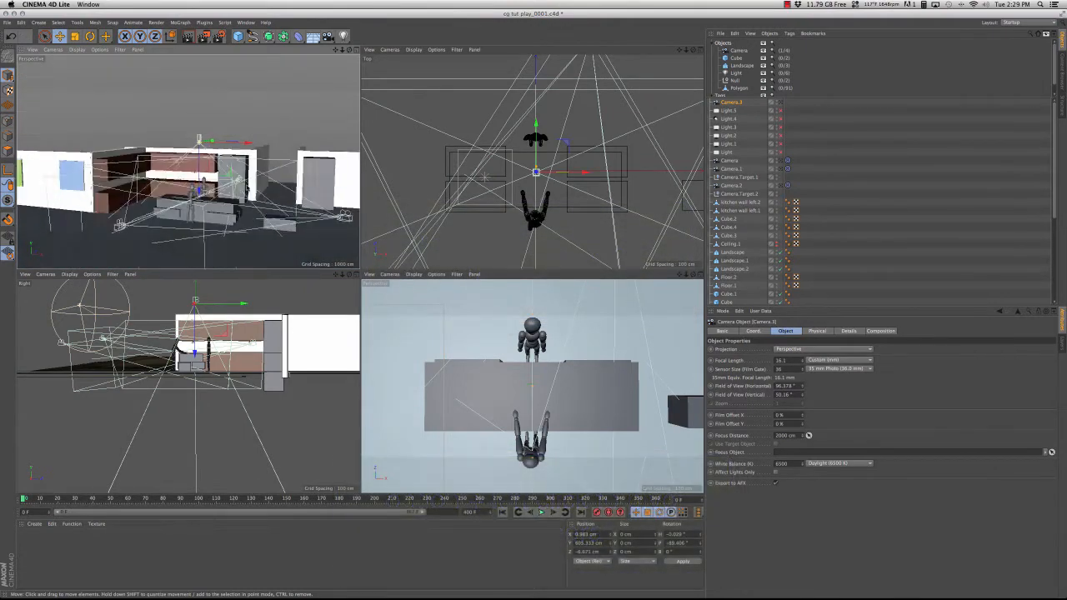
{"action": "left_click_drag", "start_coordinate": [203, 209], "coordinate": [285, 209], "text": "alt"}
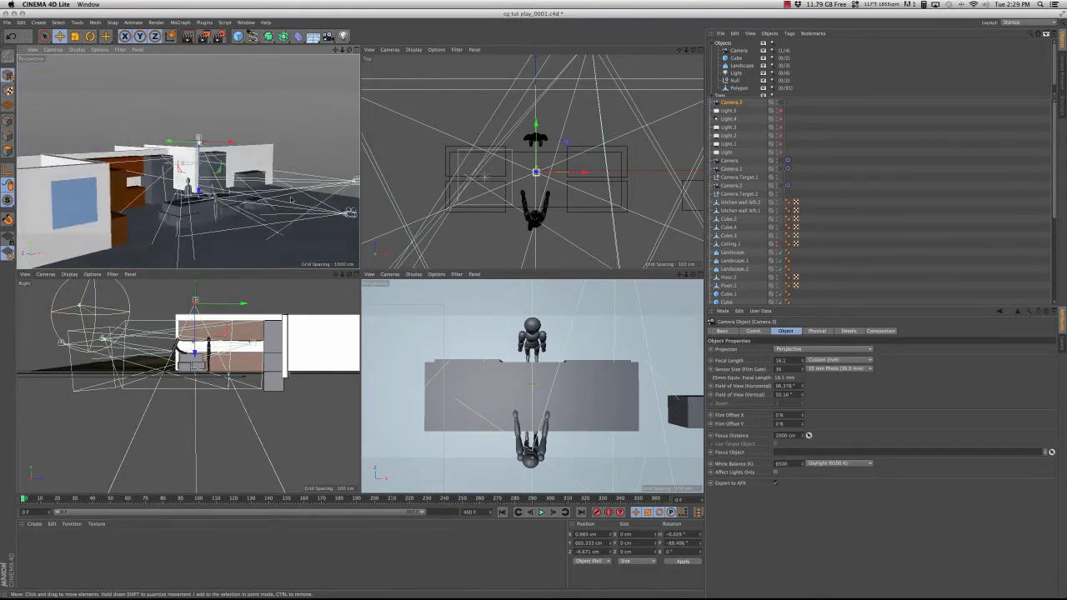
{"action": "scroll", "coordinate": [209, 200], "scroll_direction": "up", "scroll_amount": 10}
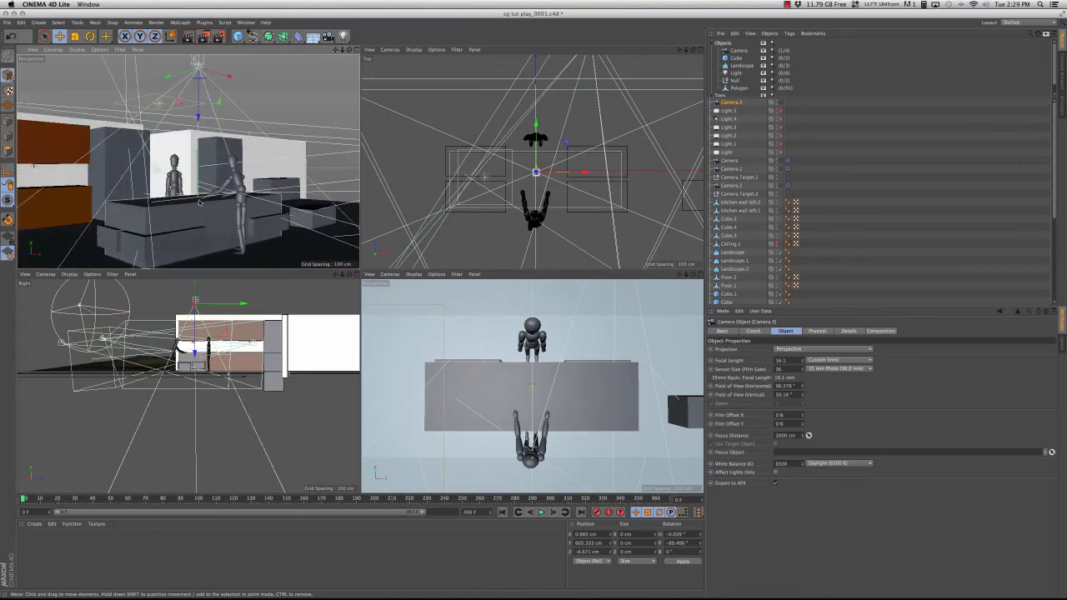
{"action": "left_click_drag", "start_coordinate": [199, 201], "coordinate": [200, 202], "text": "alt"}
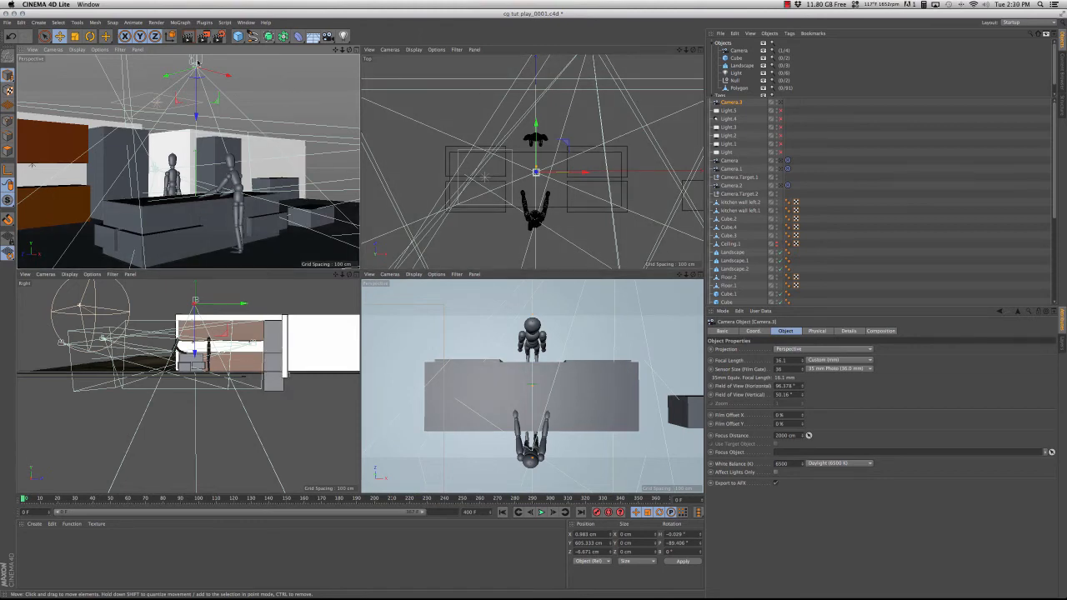
- Move Camera.3 down to one side at about X -589, Y 317, Z -668 cm and rotate it towards the counter
{"action": "left_click_drag", "start_coordinate": [226, 76], "coordinate": [62, 52]}
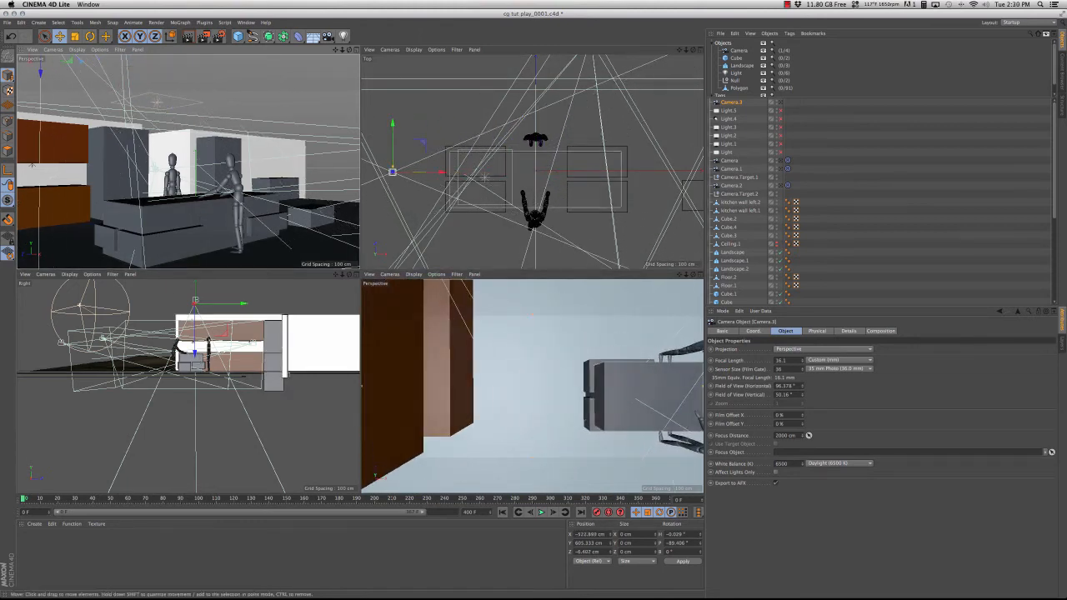
{"action": "left_click_drag", "start_coordinate": [243, 303], "coordinate": [146, 330]}
{"action": "left_click", "coordinate": [90, 36]}
{"action": "key", "text": "e"}
{"action": "key", "text": "r"}
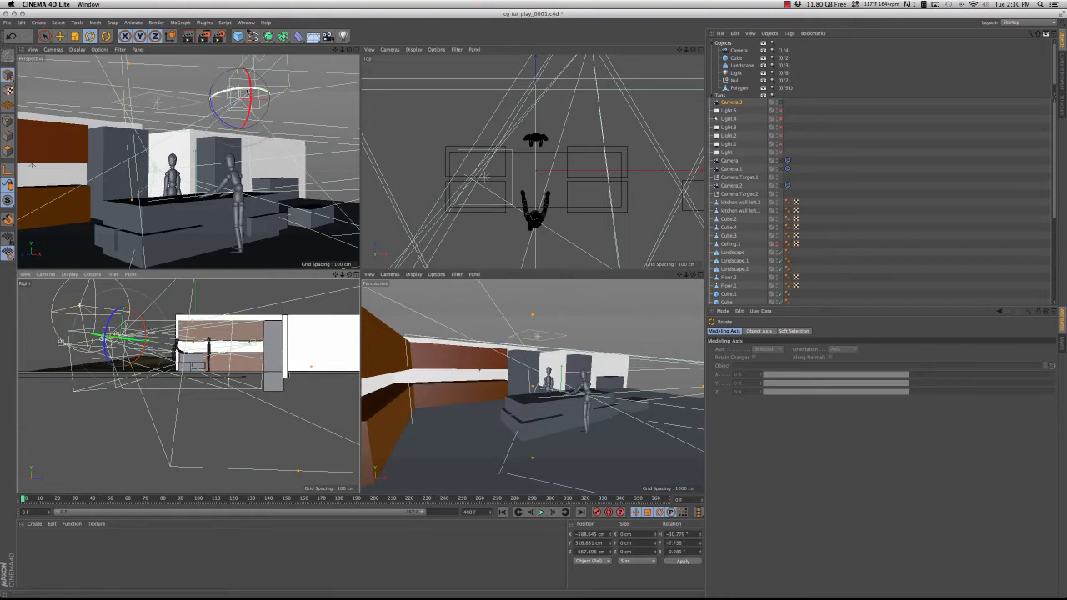
{"action": "left_click_drag", "start_coordinate": [247, 92], "coordinate": [234, 94]}
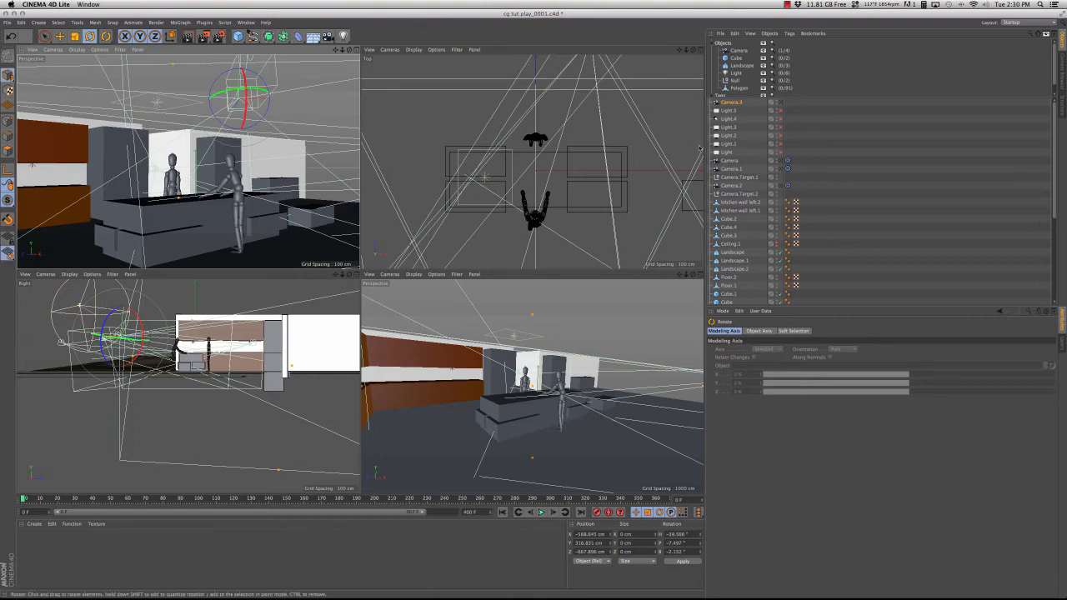
- Set Camera.3's focal length to the Classic (36 mm) preset
{"action": "left_click", "coordinate": [737, 102]}
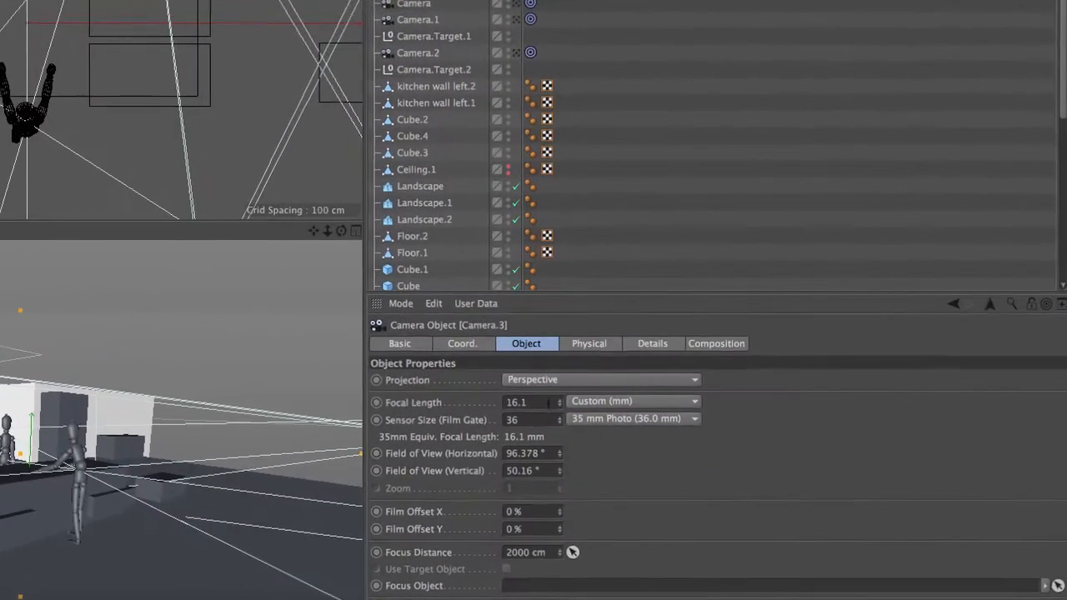
{"action": "left_click", "coordinate": [585, 403]}
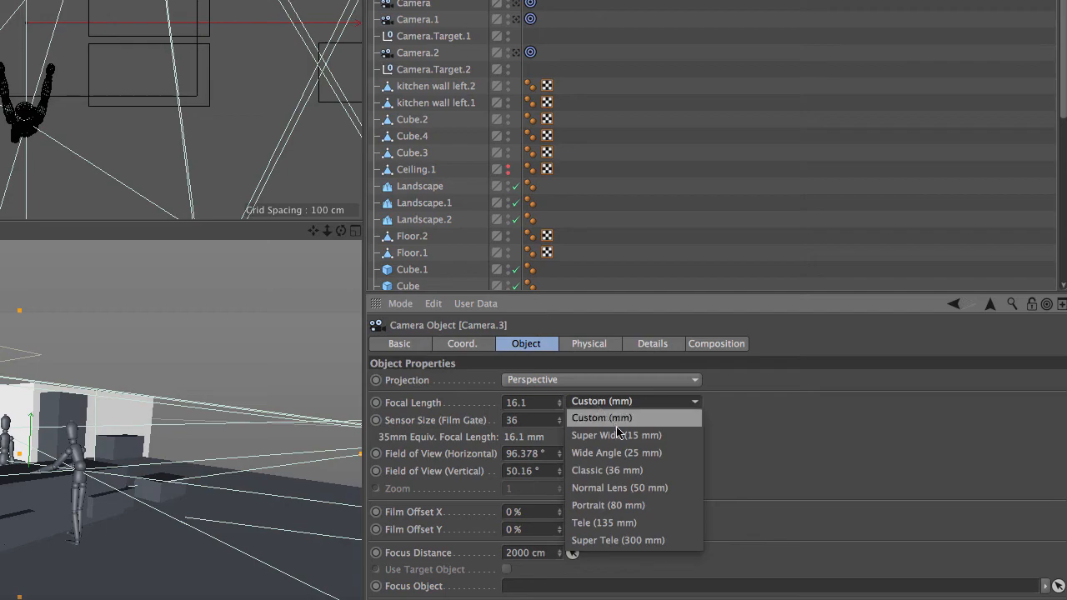
{"action": "left_click", "coordinate": [624, 470]}
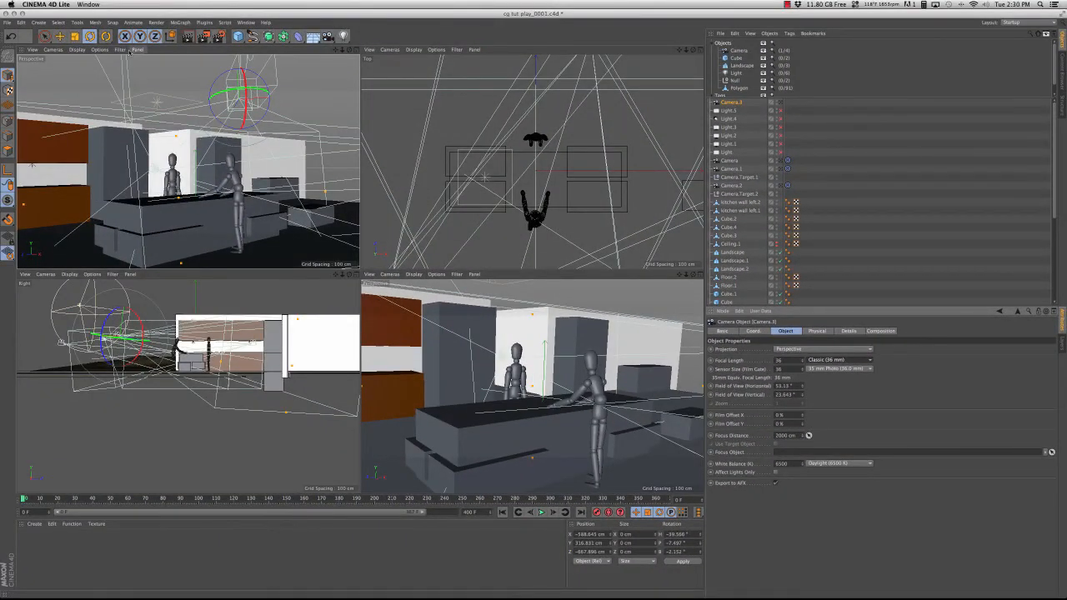
- Move Camera.3 back to about X -822, Y 292, Z -801 cm and turn it to frame the counter and both figures
{"action": "scroll", "coordinate": [522, 179], "scroll_direction": "down", "scroll_amount": 8}
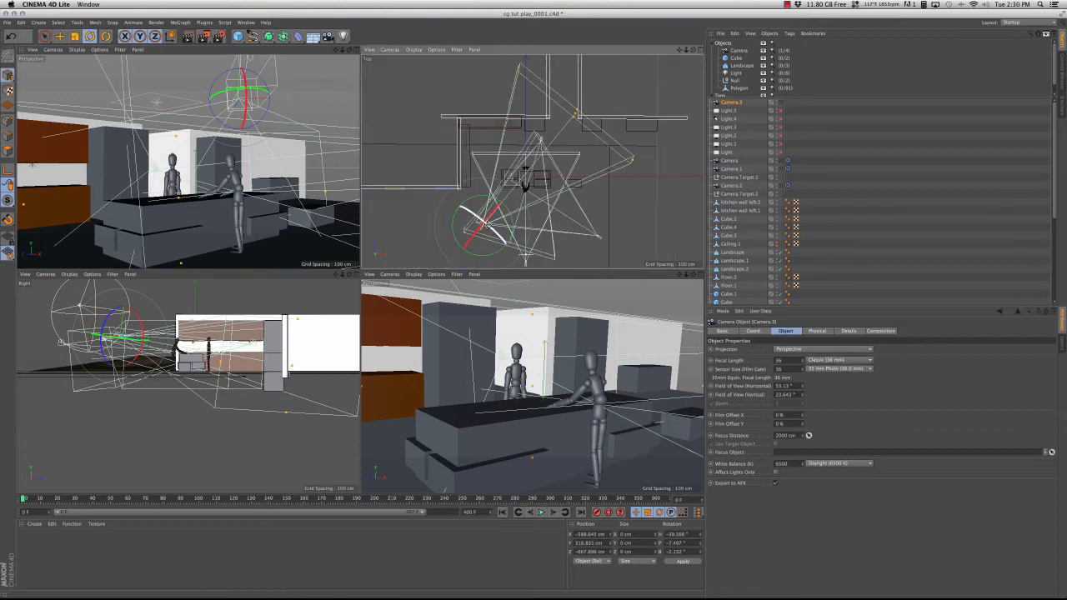
{"action": "key", "text": "e"}
{"action": "left_click_drag", "start_coordinate": [487, 222], "coordinate": [451, 266]}
{"action": "right_click_drag", "start_coordinate": [552, 367], "coordinate": [535, 375], "text": "alt"}
{"action": "middle_click_drag", "start_coordinate": [535, 375], "coordinate": [522, 353], "text": "alt"}
{"action": "right_click_drag", "start_coordinate": [522, 353], "coordinate": [542, 352], "text": "alt"}
{"action": "mouse_move", "coordinate": [542, 352]}
{"action": "left_mouse_down", "text": "alt"}
{"action": "mouse_move", "coordinate": [554, 352]}
{"action": "mouse_move", "coordinate": [532, 386]}
{"action": "mouse_move", "coordinate": [535, 363]}
{"action": "left_mouse_up", "text": "alt"}
{"action": "right_click_drag", "start_coordinate": [535, 364], "coordinate": [550, 364], "text": "alt"}
{"action": "left_click_drag", "start_coordinate": [550, 364], "coordinate": [540, 365], "text": "alt"}
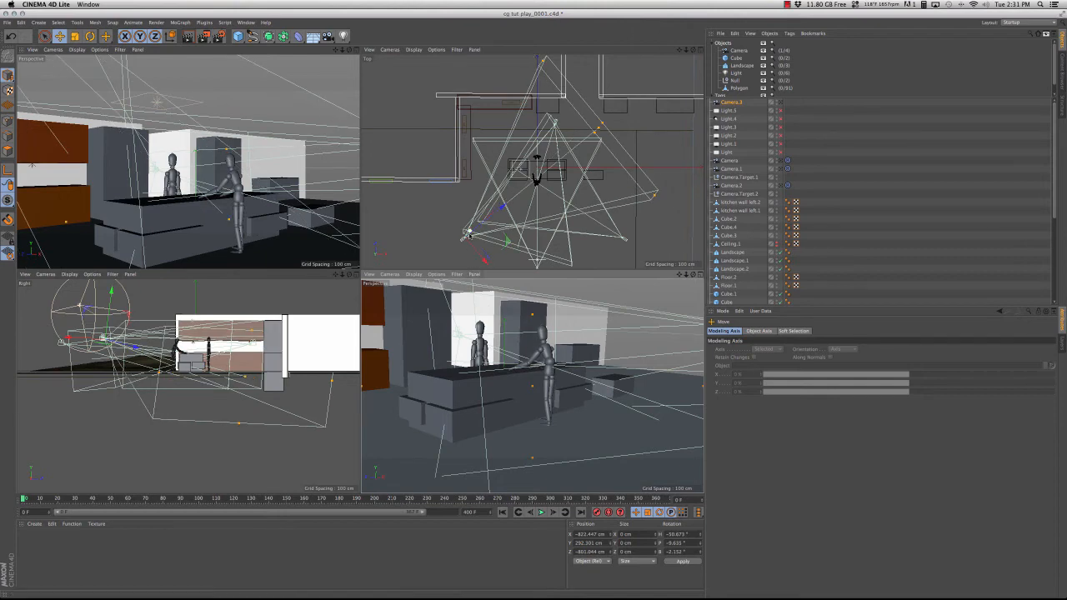
- Pull Camera.3 farther back to about X -1674, Y 372, Z -1271 cm and reframe the kitchen with its outer wall
{"action": "left_click_drag", "start_coordinate": [468, 236], "coordinate": [465, 245]}
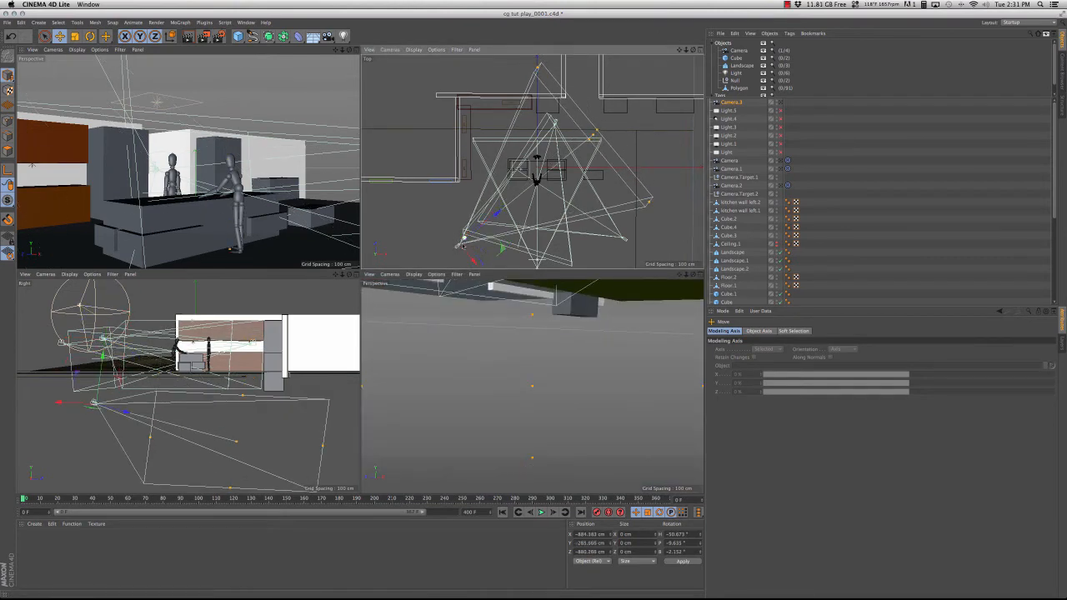
{"action": "left_click_drag", "start_coordinate": [460, 244], "coordinate": [465, 225]}
{"action": "scroll", "coordinate": [490, 211], "scroll_direction": "down", "scroll_amount": 2}
{"action": "left_click_drag", "start_coordinate": [501, 407], "coordinate": [540, 382], "text": "alt"}
{"action": "scroll", "coordinate": [501, 396], "scroll_direction": "down", "scroll_amount": 3}
{"action": "scroll", "coordinate": [517, 389], "scroll_direction": "down", "scroll_amount": 3}
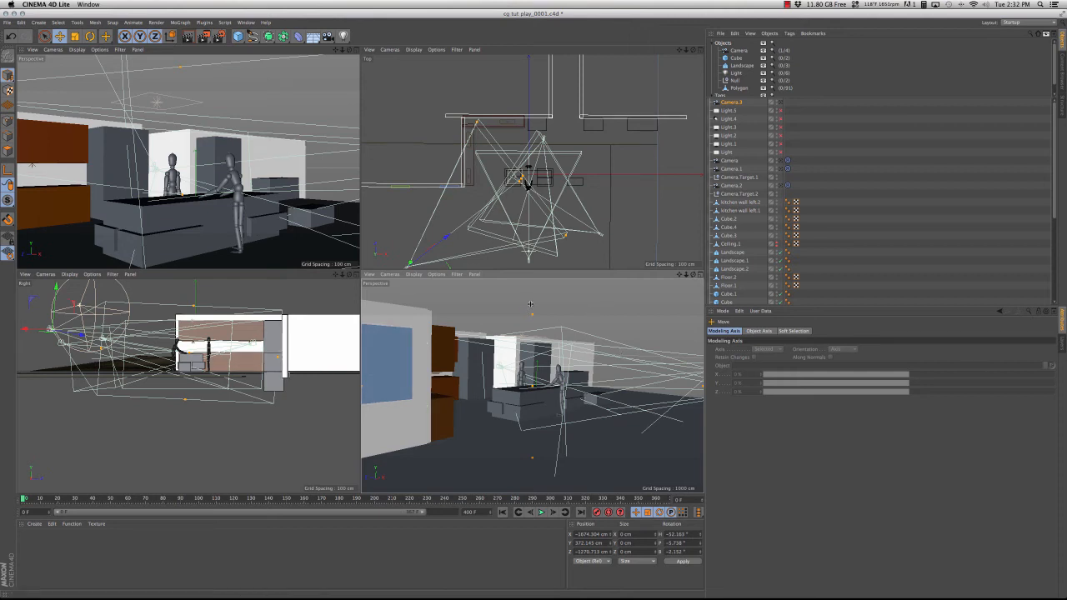
- Enable the object named Light, comparing the scene with it switched on and off
{"action": "left_click", "coordinate": [780, 153]}
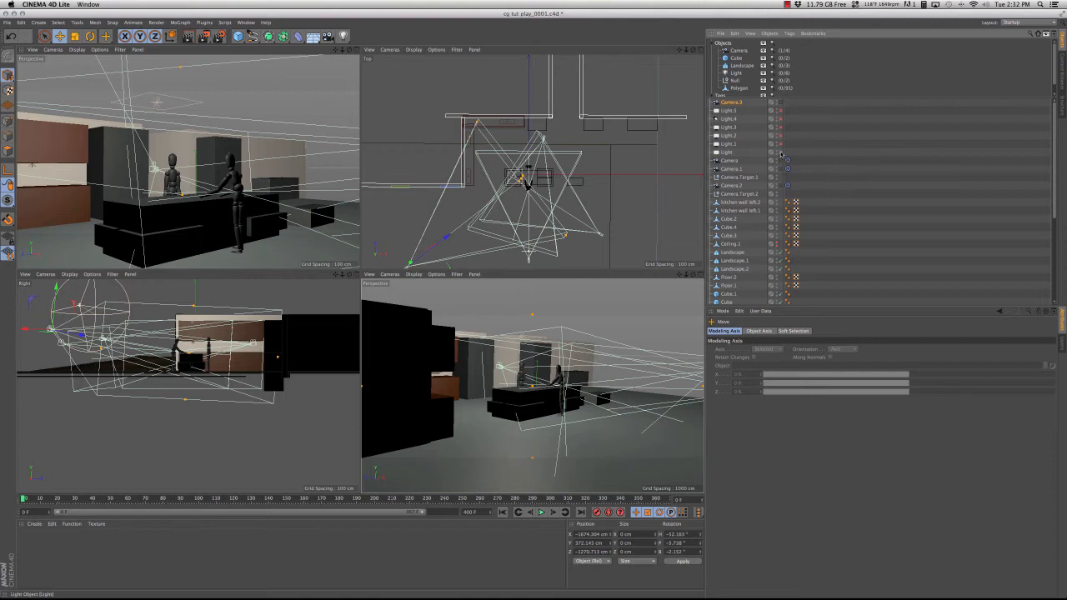
{"action": "left_click", "coordinate": [781, 153]}
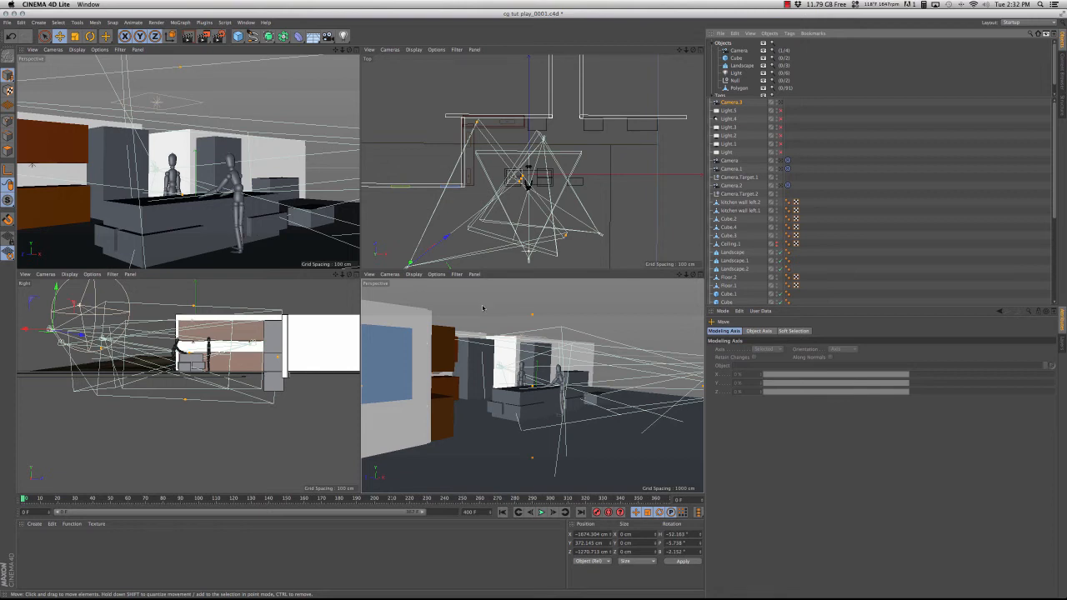
{"action": "left_click", "coordinate": [780, 153]}
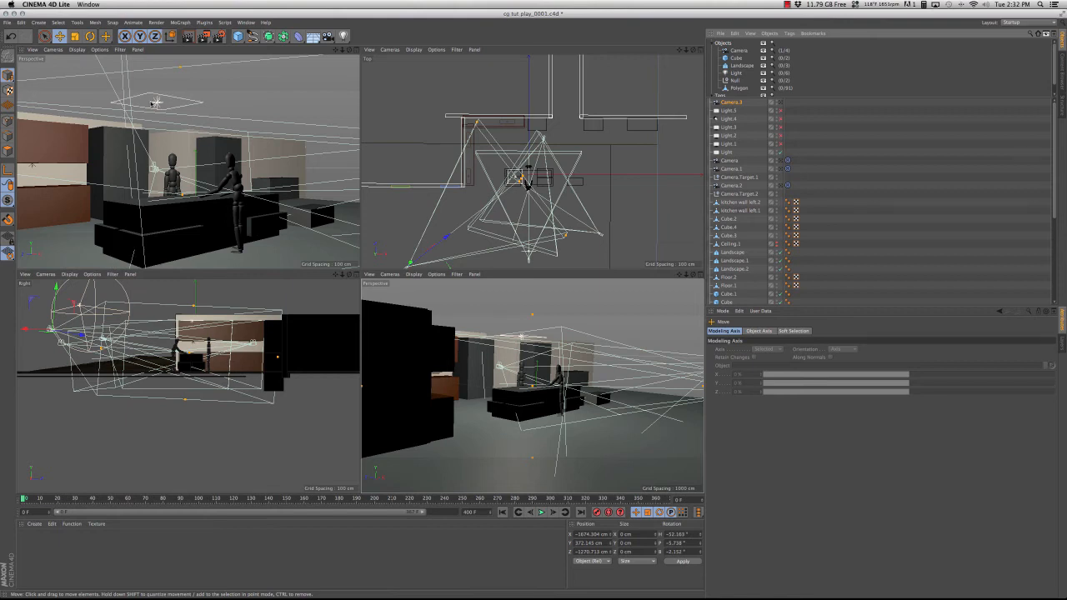
- Make the viewport that looks through Camera.3 use Camera.1 and compare that view with Light disabled and enabled
{"action": "left_click", "coordinate": [389, 273]}
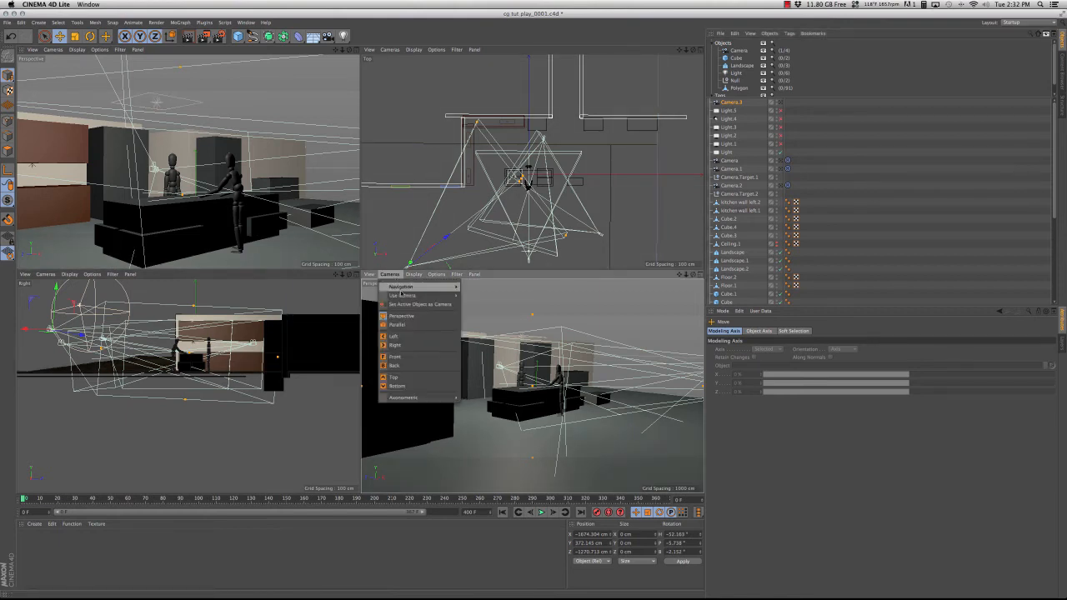
{"action": "mouse_move", "coordinate": [417, 296]}
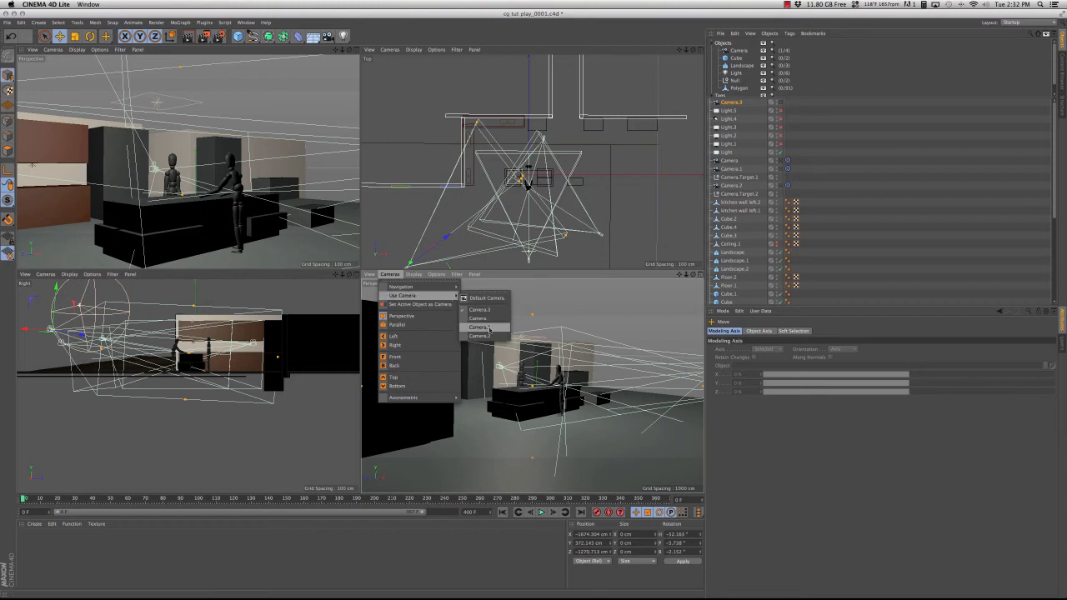
{"action": "left_click", "coordinate": [487, 328]}
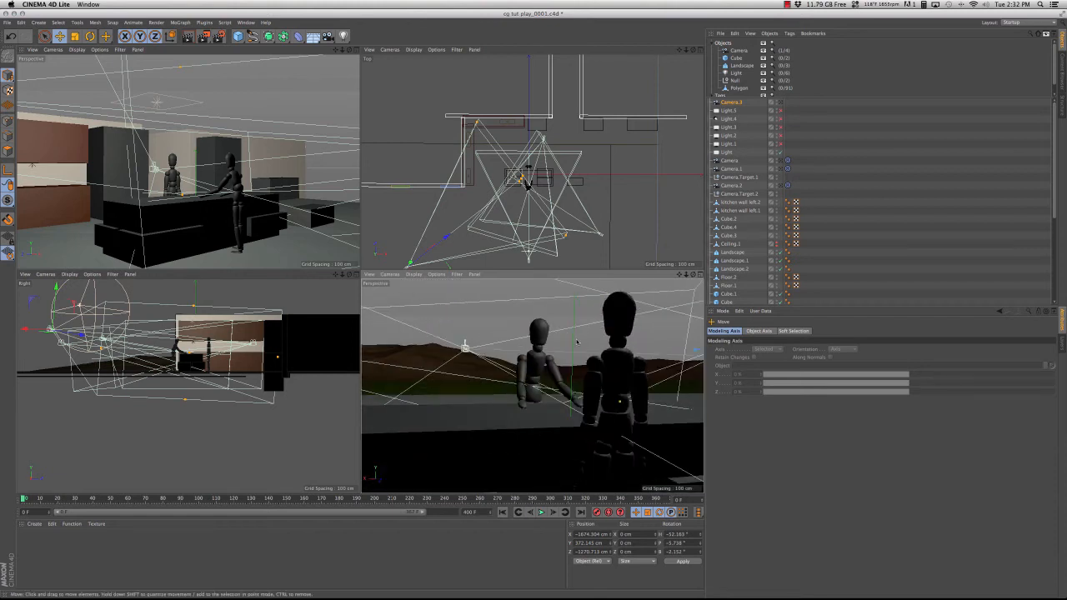
{"action": "left_click", "coordinate": [780, 153]}
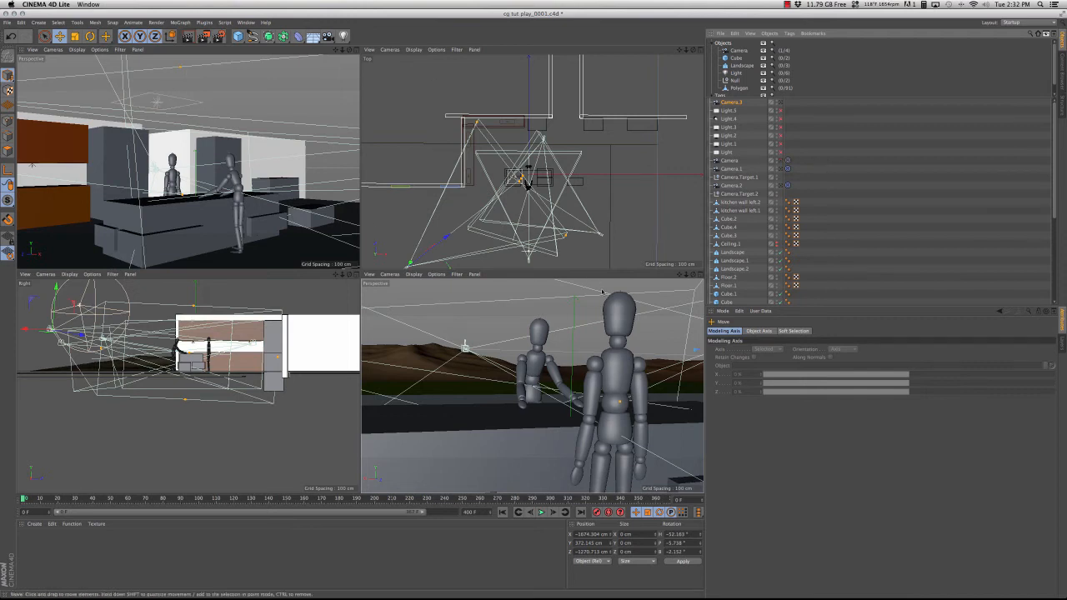
{"action": "left_click", "coordinate": [780, 153]}
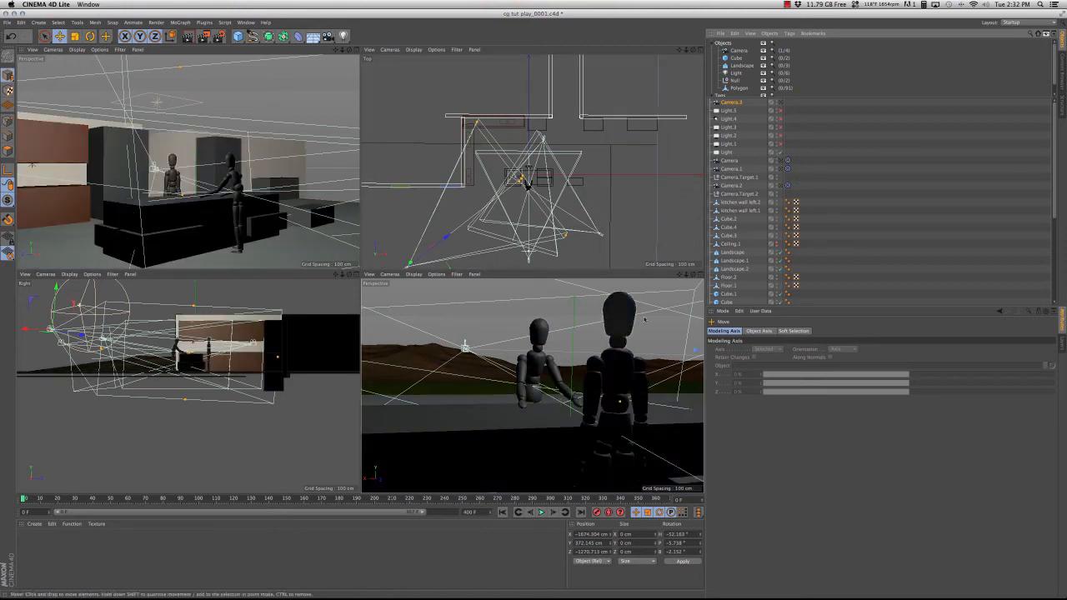
- Enable Light.1, Light.2, Light.3 and Light.4 in the scene
{"action": "left_click", "coordinate": [779, 143]}
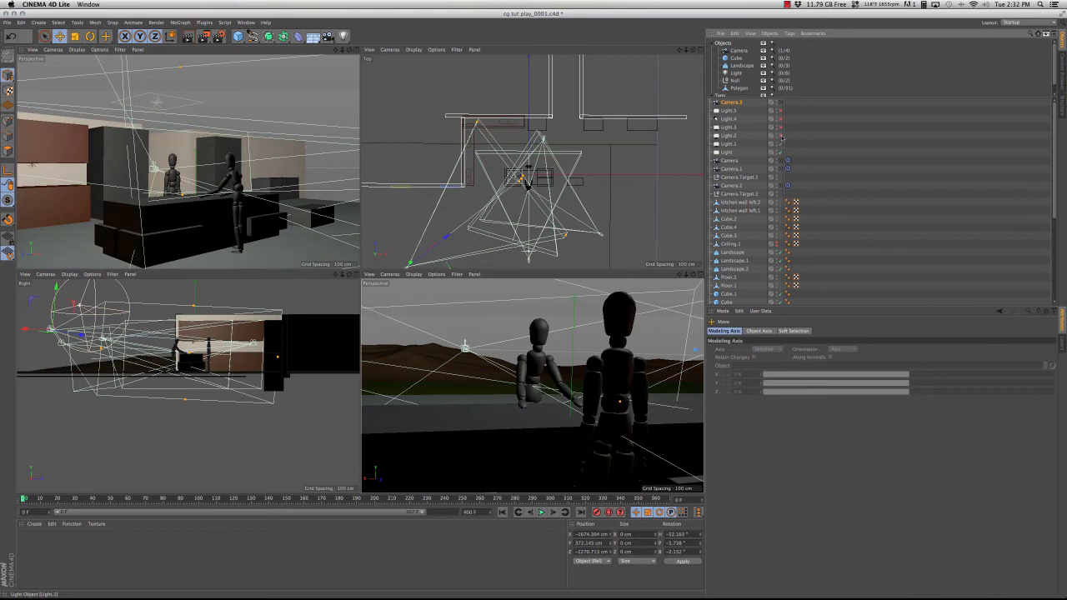
{"action": "left_click", "coordinate": [780, 136]}
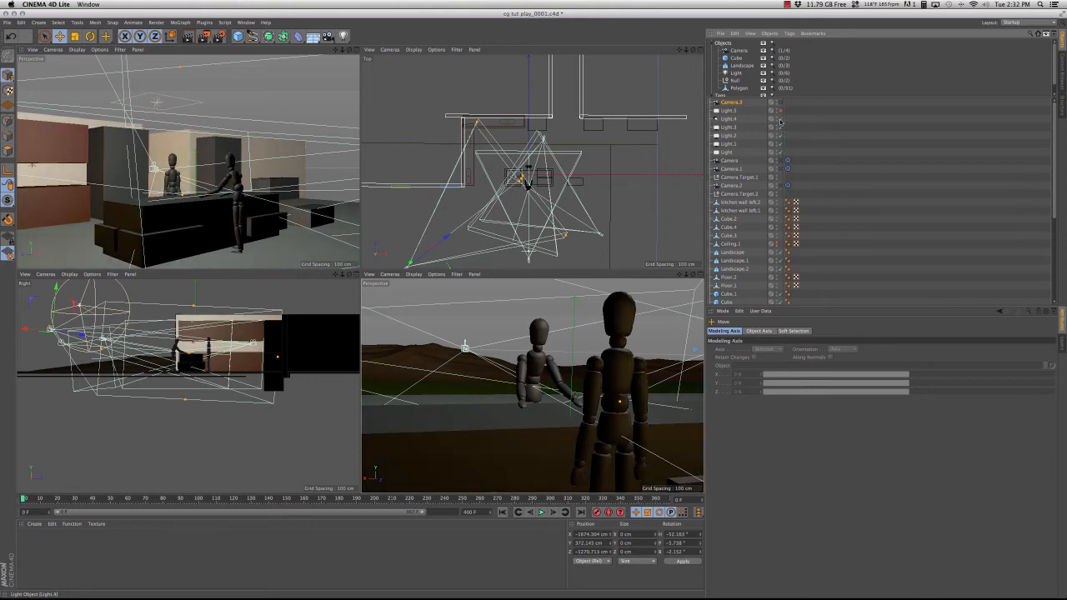
{"action": "left_click", "coordinate": [781, 120]}
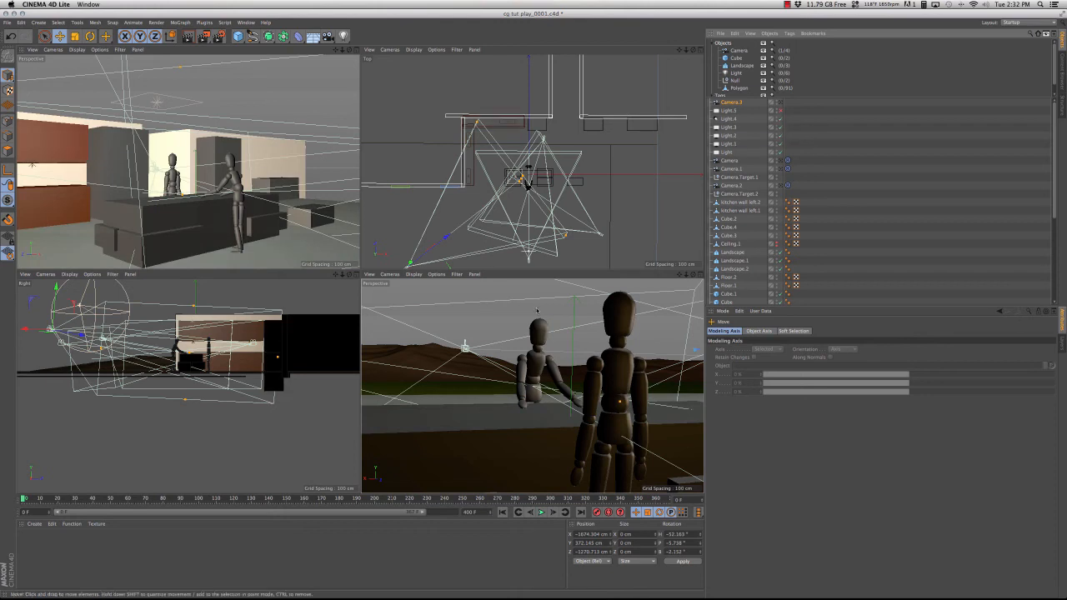
- Enable Light.5 and save the scene as a new incremental version
{"action": "left_click", "coordinate": [780, 111]}
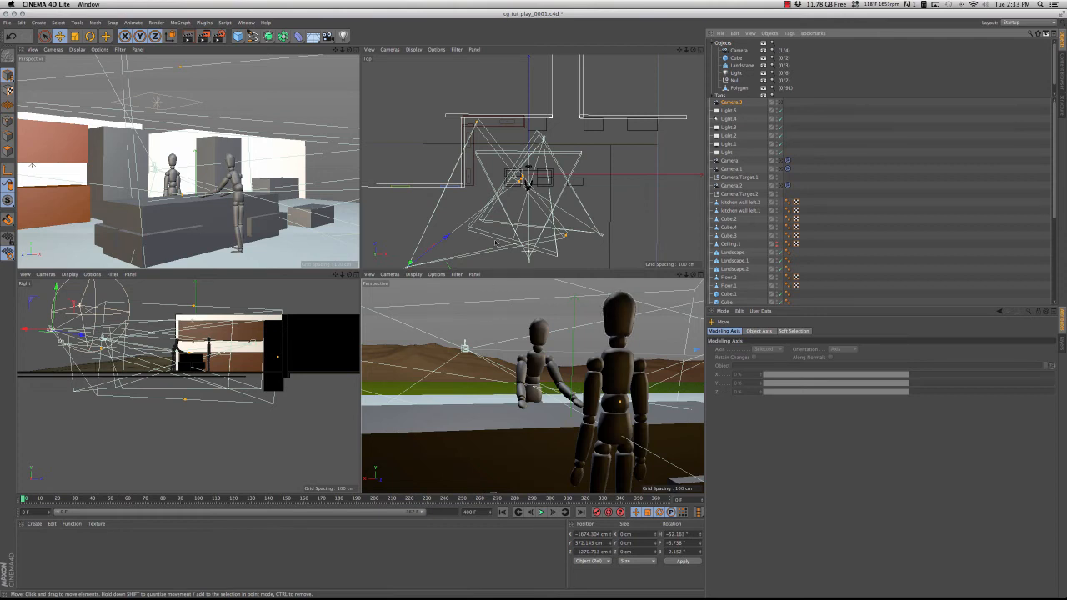
{"action": "left_click", "coordinate": [8, 21]}
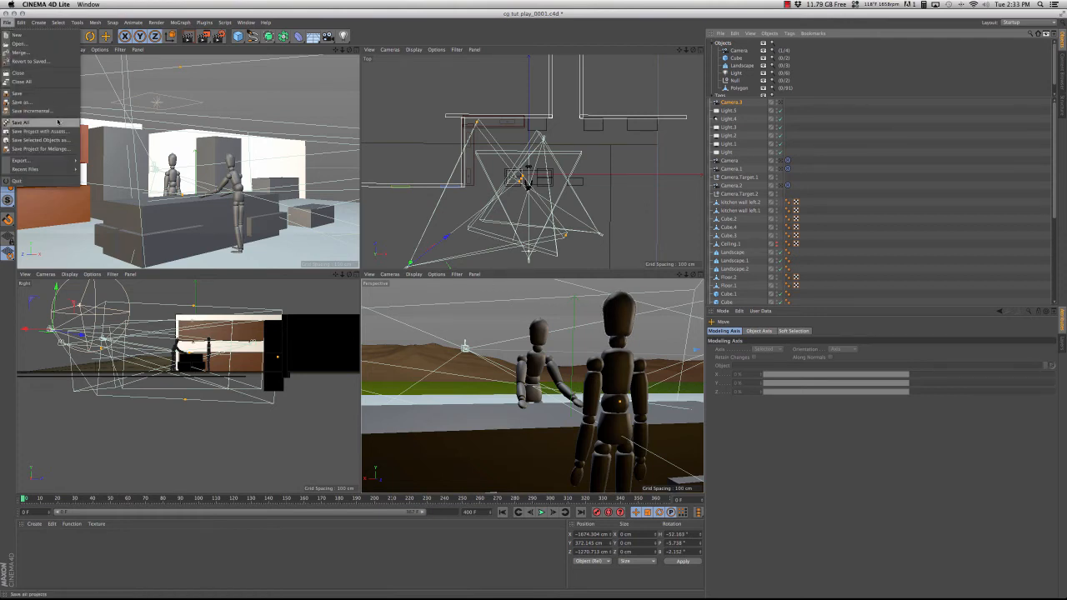
{"action": "left_click", "coordinate": [44, 111]}
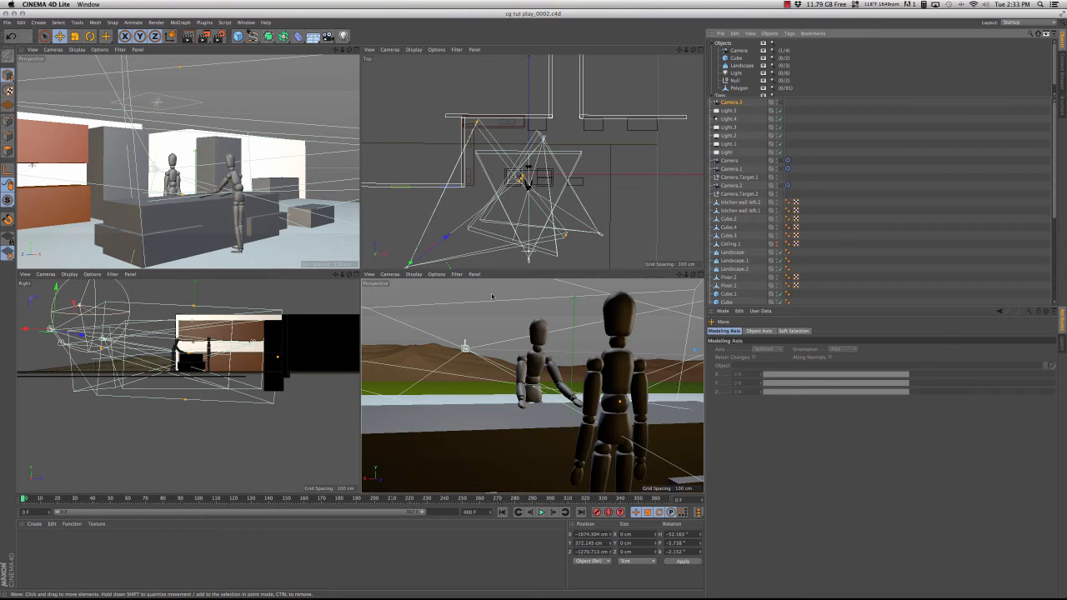
- Duplicate the kitchen floor upward to about Y 518 cm as a ceiling over the room
{"action": "left_click", "coordinate": [306, 252]}
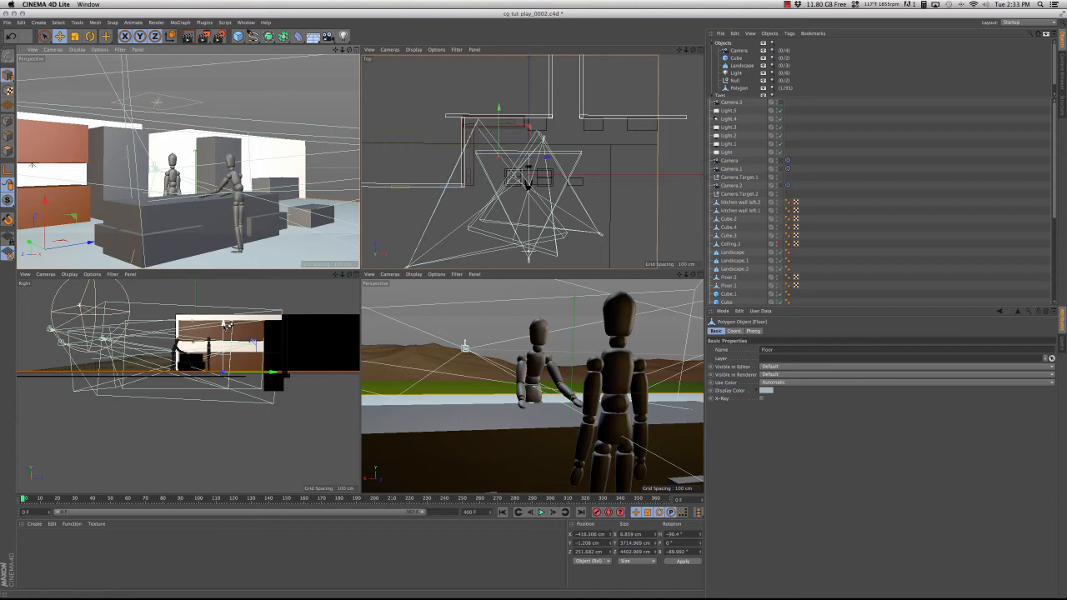
{"action": "left_click_drag", "start_coordinate": [227, 327], "coordinate": [228, 264], "text": "ctrl"}
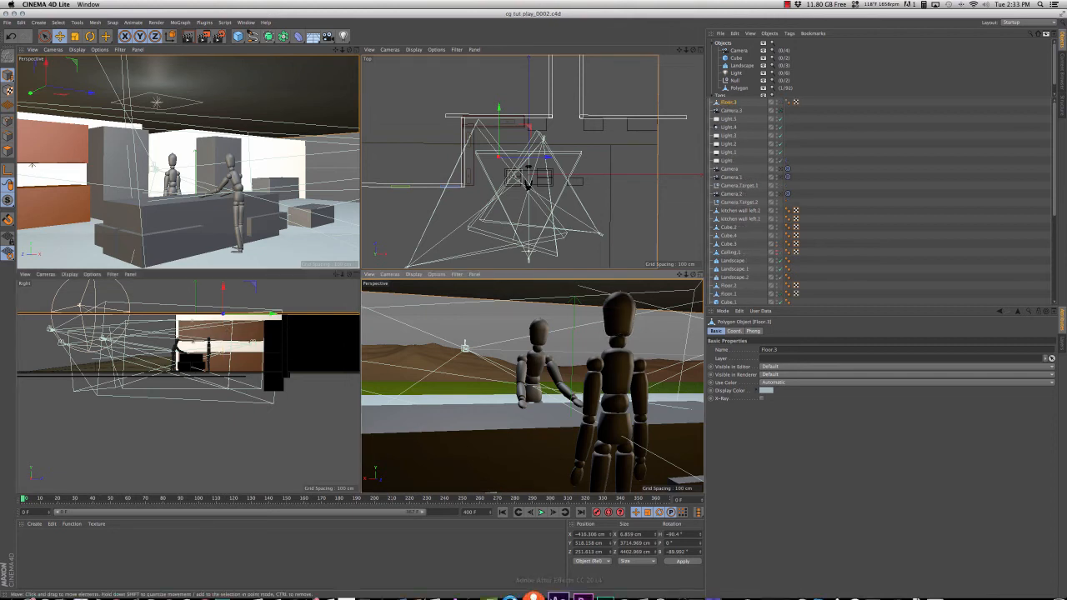
- Switch to After Effects, import cg tut play_0002.c4d from the Desktop and create a composition from it
{"action": "left_click", "coordinate": [573, 590]}
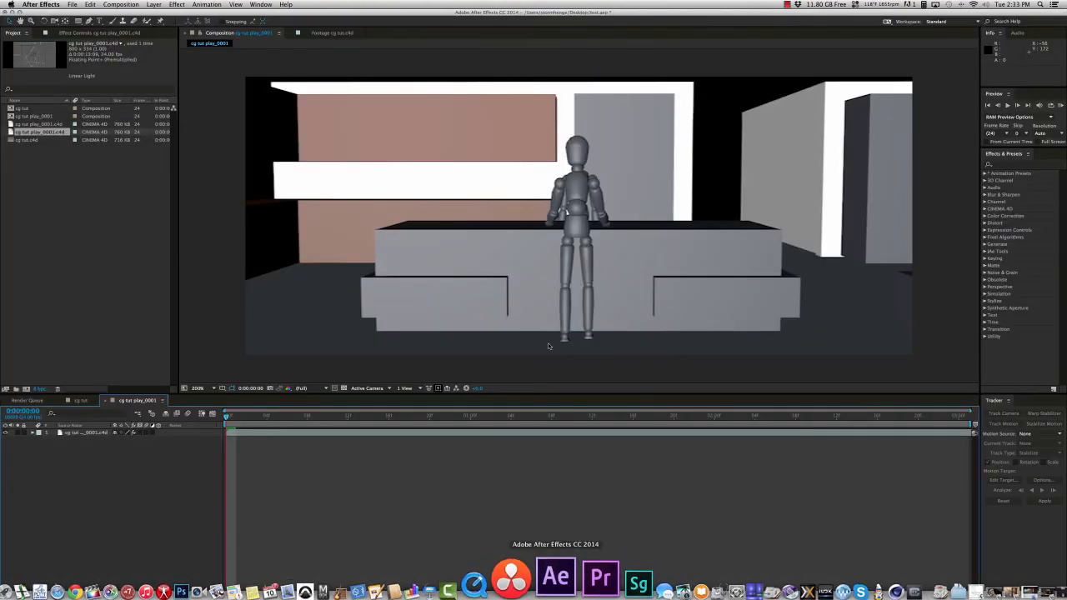
{"action": "right_click", "coordinate": [34, 169]}
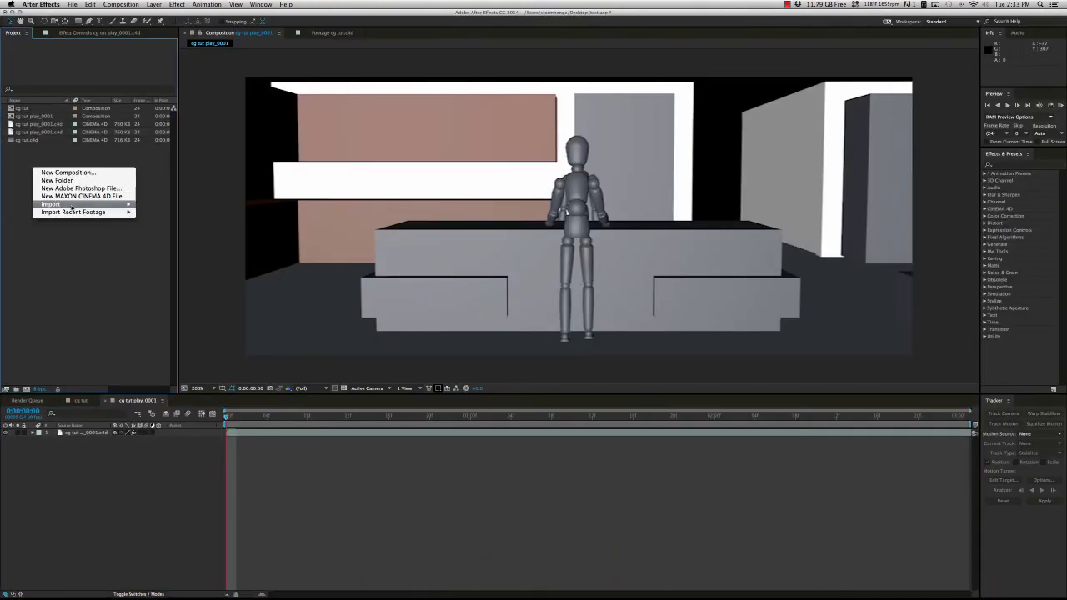
{"action": "mouse_move", "coordinate": [83, 205]}
{"action": "left_click", "coordinate": [140, 197]}
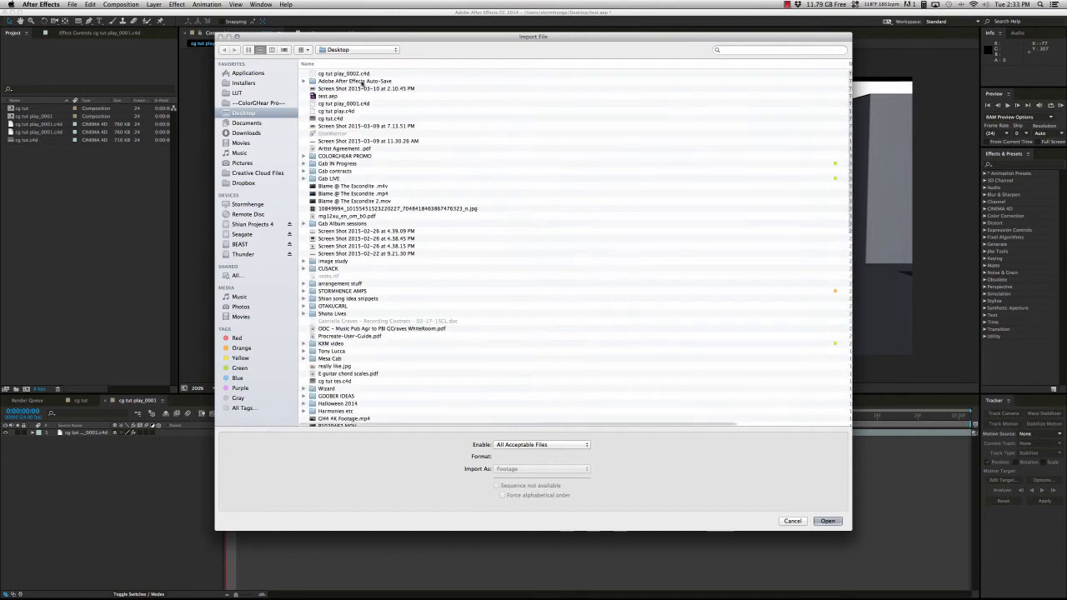
{"action": "left_click", "coordinate": [347, 74]}
{"action": "double_click", "coordinate": [347, 74]}
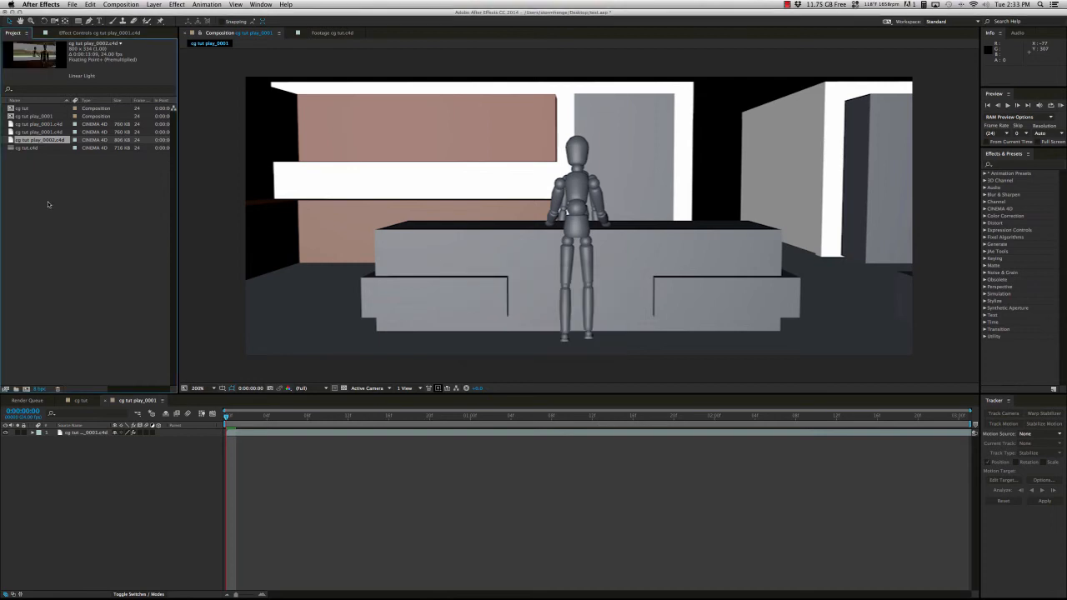
{"action": "left_click_drag", "start_coordinate": [10, 140], "coordinate": [27, 388]}
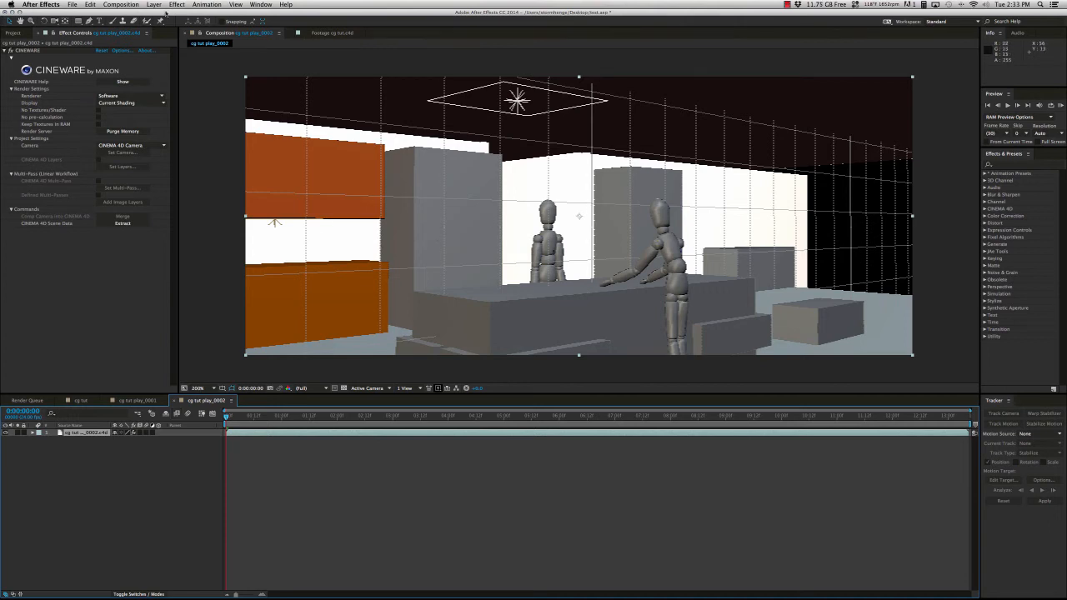
- Set the CINEWARE renderer to Standard (Final) and render the scene through the CINEMA 4D camera Camera.2
{"action": "left_click", "coordinate": [155, 97]}
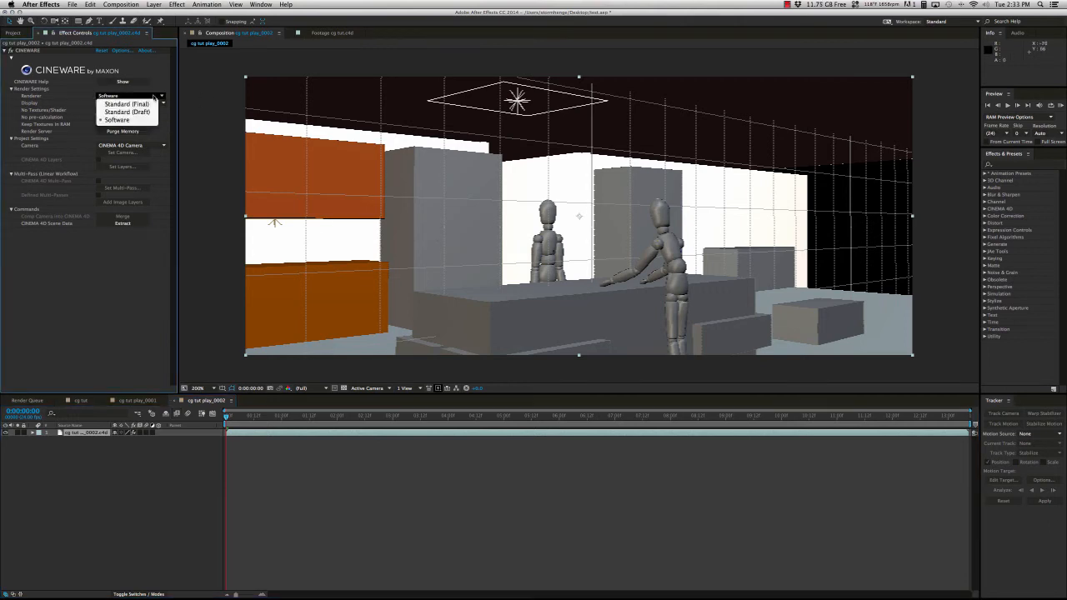
{"action": "left_click", "coordinate": [129, 104]}
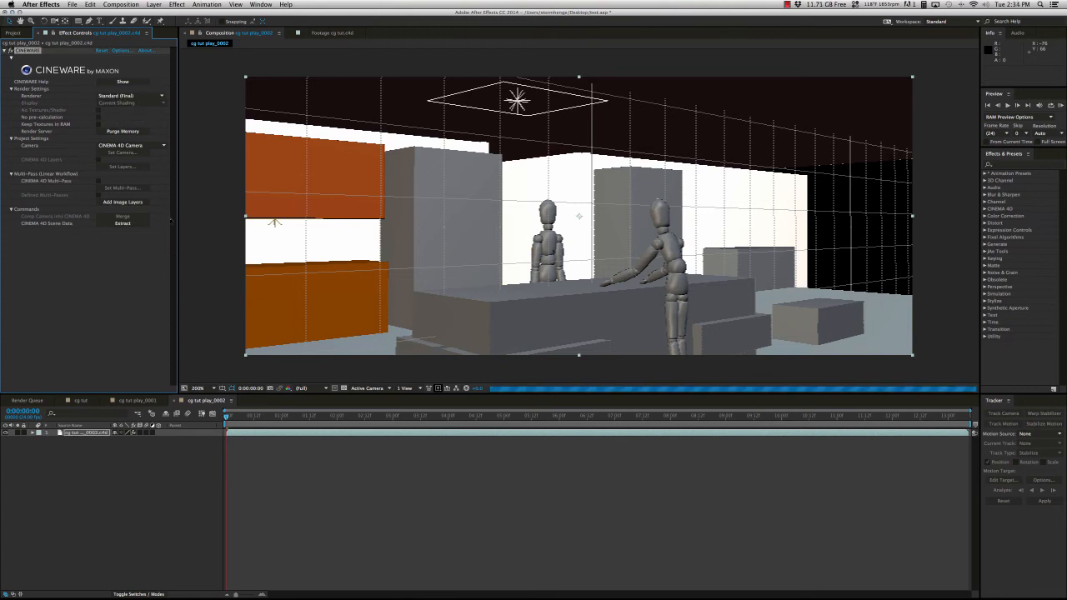
{"action": "left_click", "coordinate": [155, 148]}
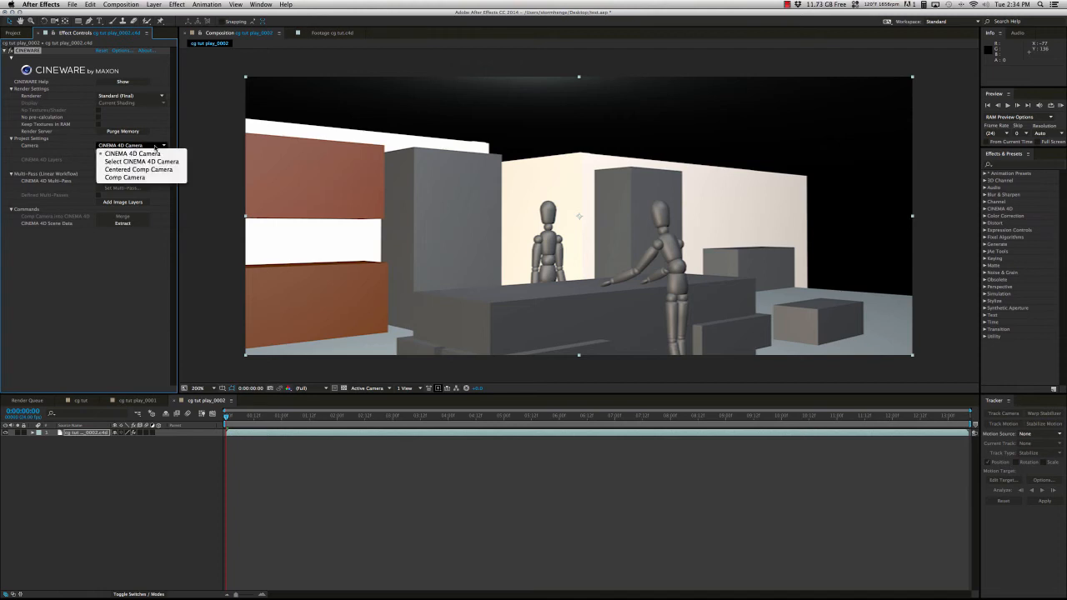
{"action": "left_click", "coordinate": [146, 161]}
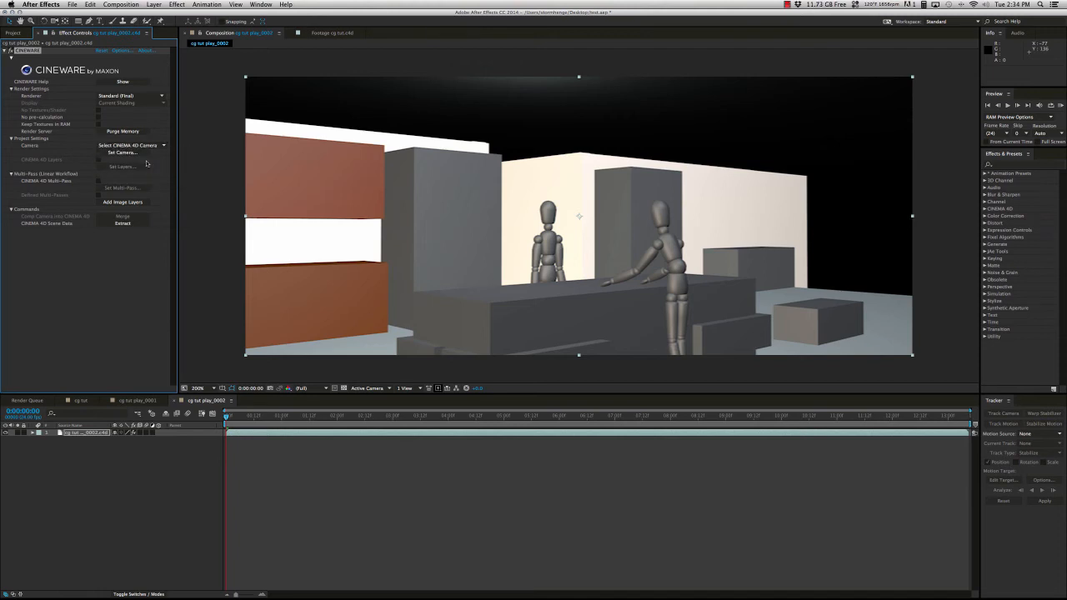
{"action": "left_click", "coordinate": [123, 153]}
{"action": "left_click", "coordinate": [501, 301]}
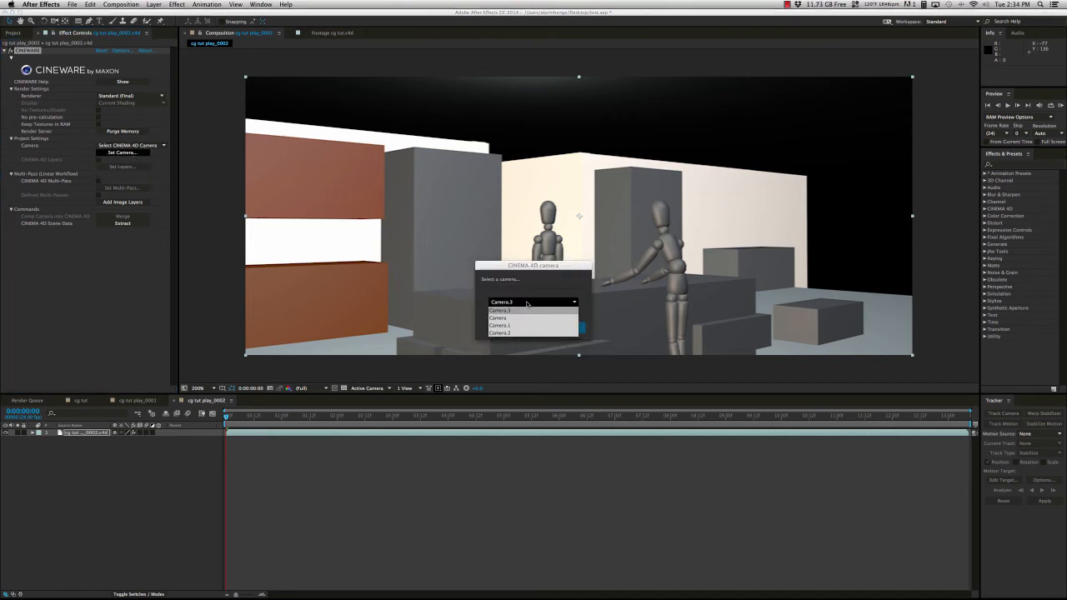
{"action": "left_click", "coordinate": [526, 335]}
{"action": "left_click", "coordinate": [568, 328]}
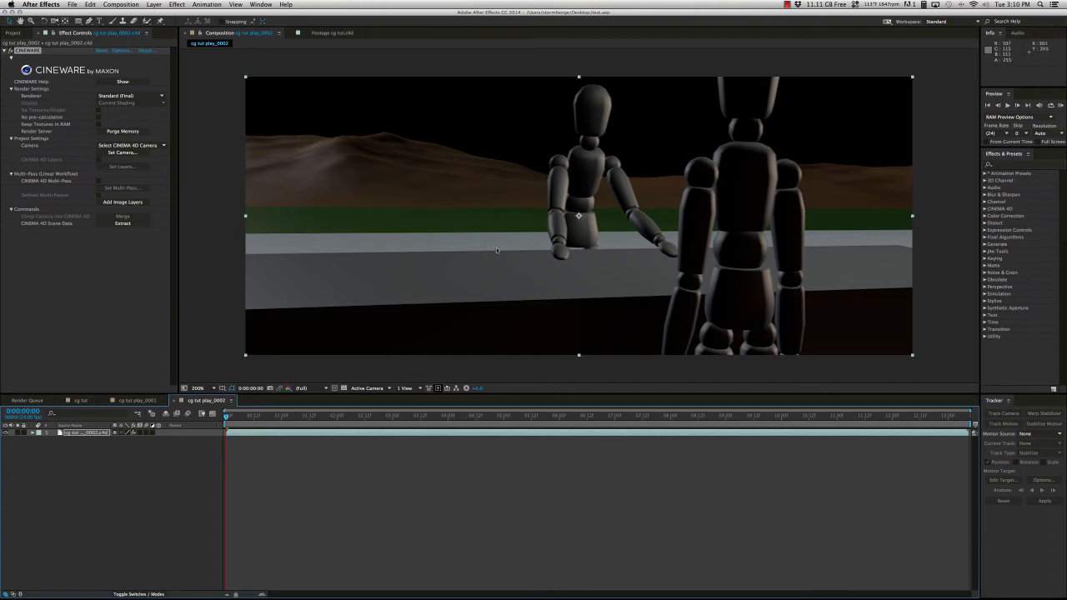
- Compare the lighting of the cg tut play_0001 and cg tut play_0002 compositions, and switch back to CINEMA 4D
{"action": "left_click", "coordinate": [138, 401]}
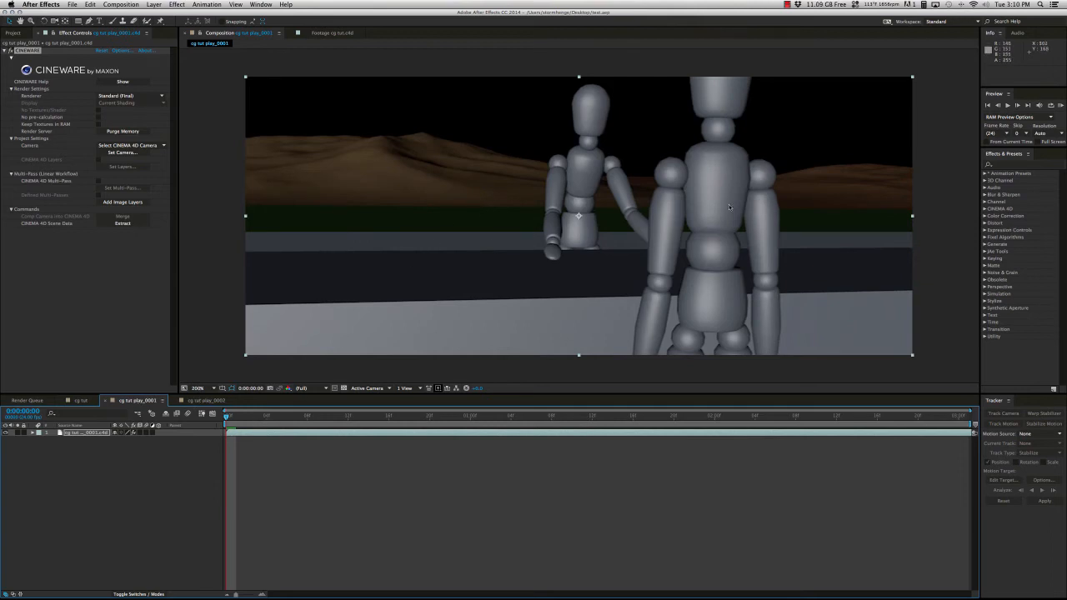
{"action": "left_click", "coordinate": [187, 401]}
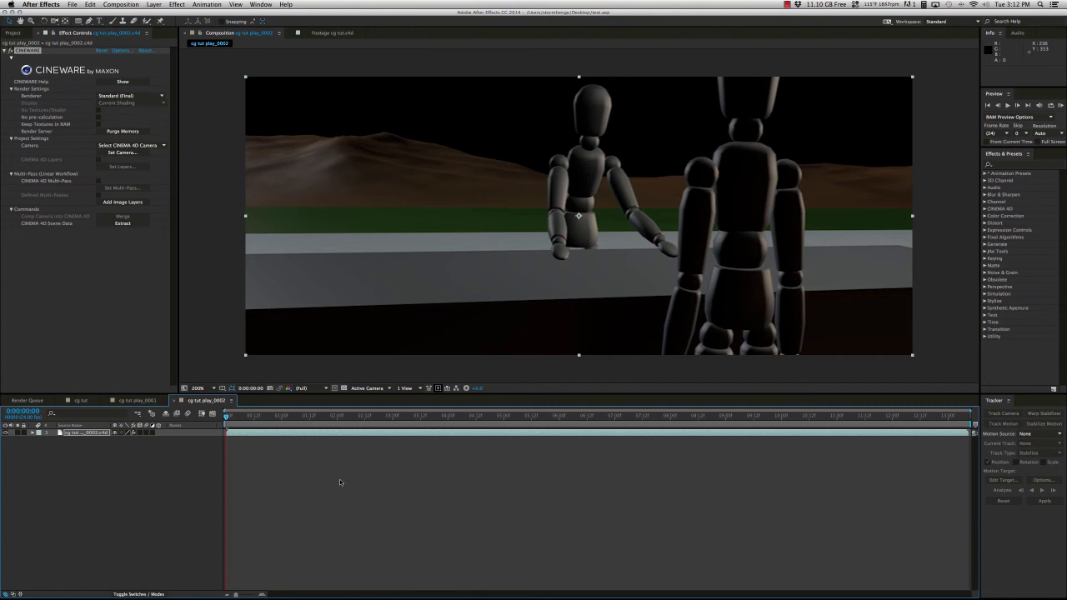
{"action": "key", "text": "super+Tab"}
{"action": "key", "text": "super+Tab"}
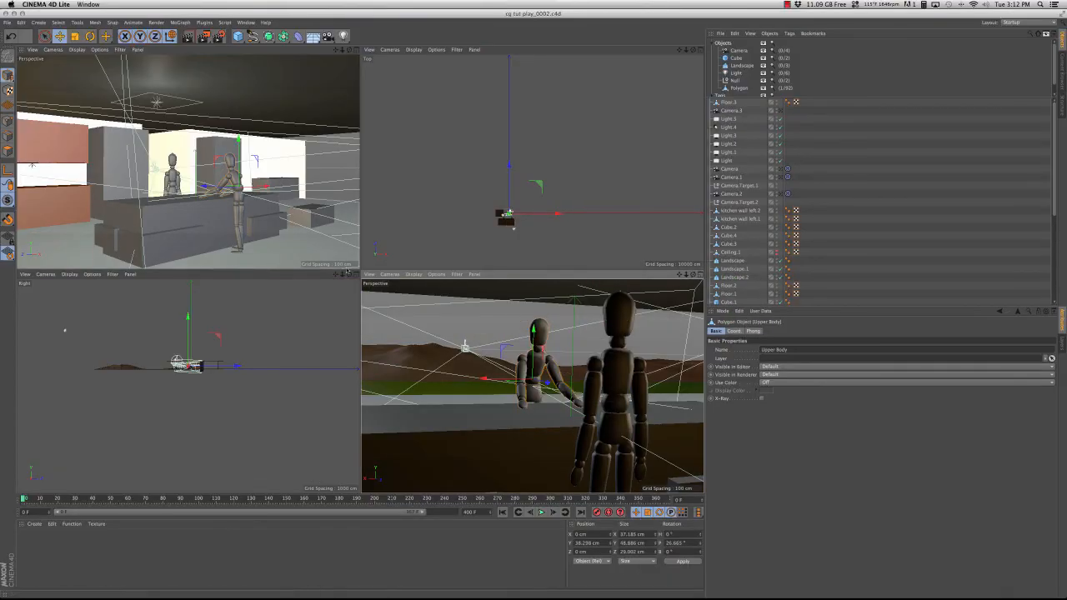
{"action": "left_click", "coordinate": [389, 274]}
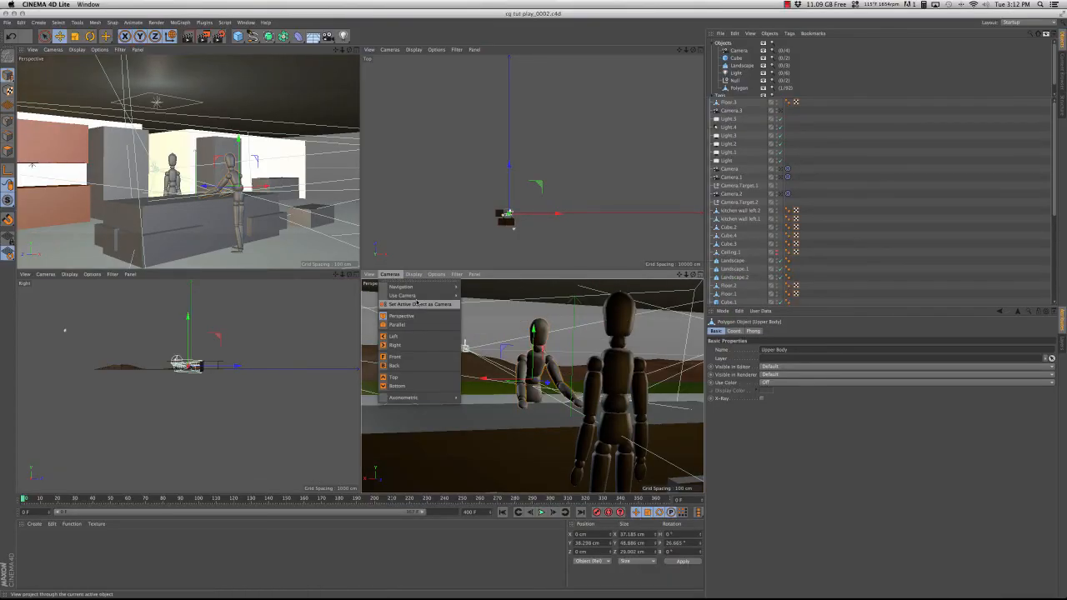
{"action": "left_click", "coordinate": [515, 379]}
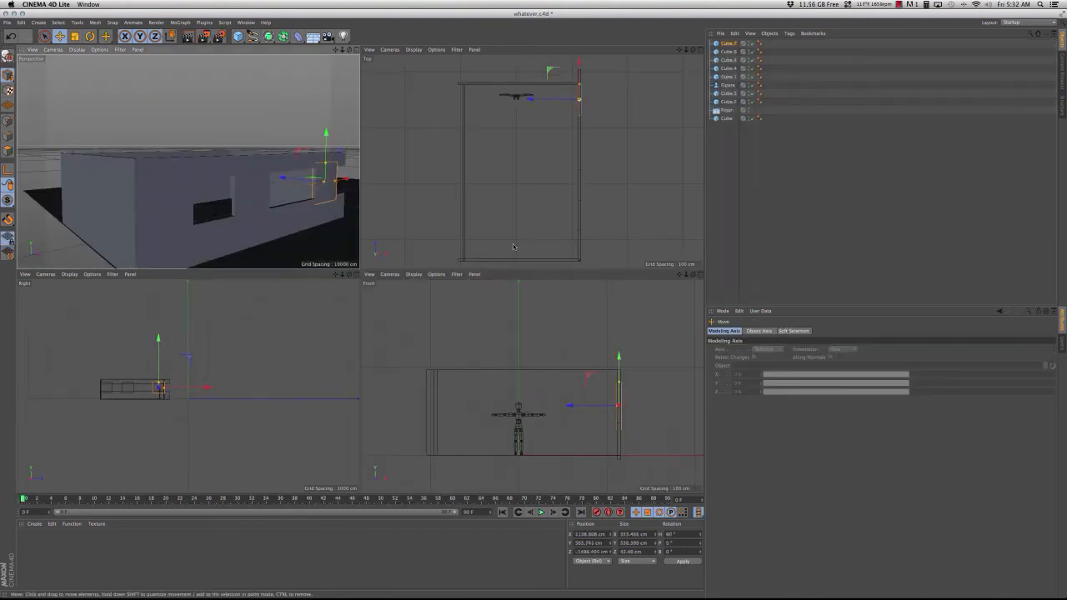
- In the whatever.c4d house scene, add a narrow beam cube about 196 cm high, running lengthwise at the top of the walls
{"action": "left_click_drag", "start_coordinate": [283, 234], "coordinate": [444, 167], "text": "alt"}
{"action": "left_click", "coordinate": [518, 83]}
{"action": "left_click", "coordinate": [579, 167]}
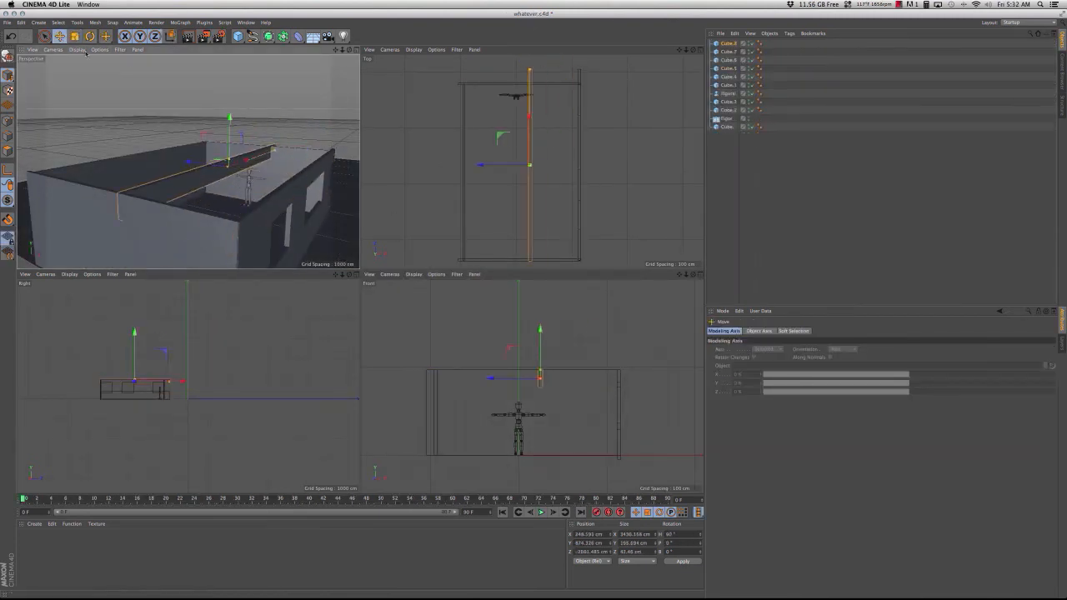
- Rotate the beam to a 180° heading, move it onto the wall behind the figure and shorten it to about 63 % to match the room's width
{"action": "left_click", "coordinate": [90, 36]}
{"action": "left_click_drag", "start_coordinate": [217, 172], "coordinate": [247, 159]}
{"action": "left_click", "coordinate": [59, 36]}
{"action": "left_click_drag", "start_coordinate": [530, 112], "coordinate": [505, 85]}
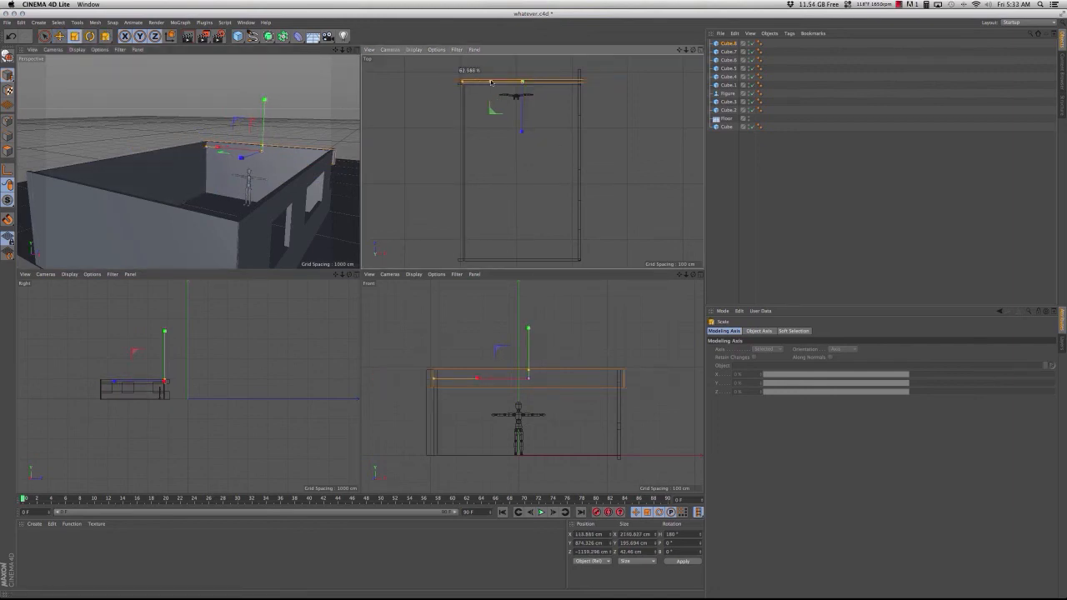
{"action": "left_click", "coordinate": [579, 115]}
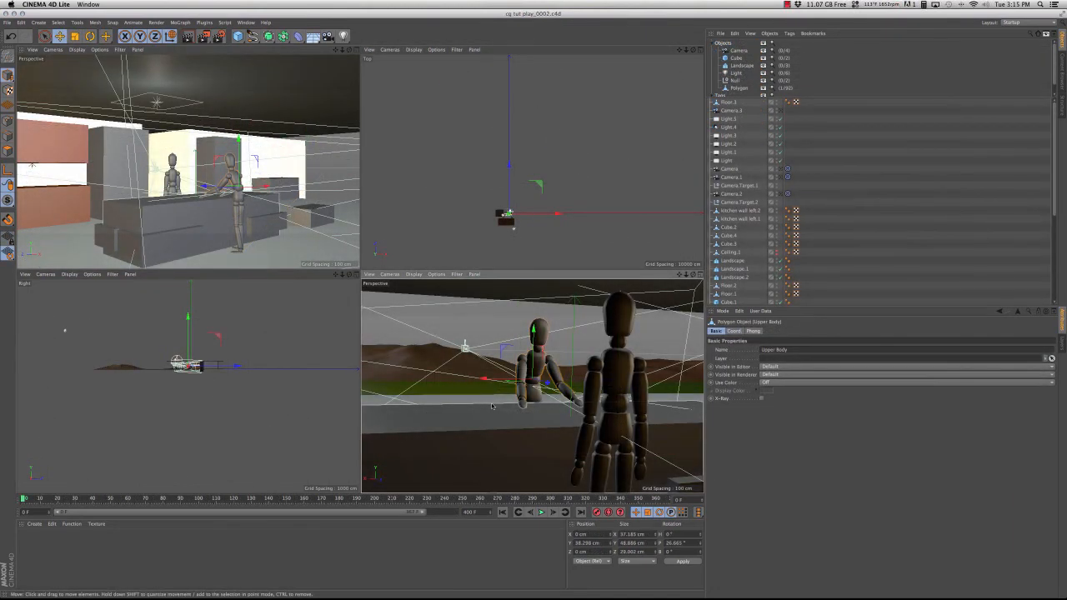